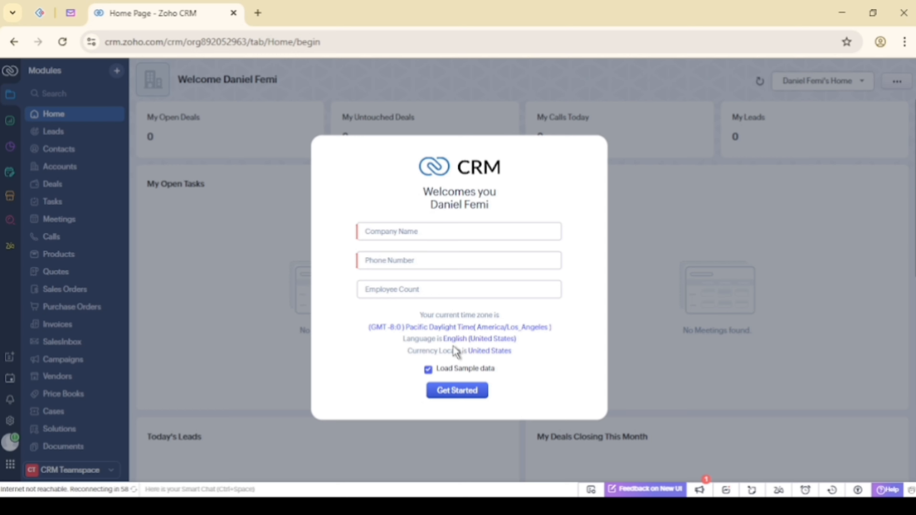
# Enter Droidedge Consulting as the company name on the welcome form
pyautogui.moveTo(432, 206); pyautogui.dragTo(491, 204)
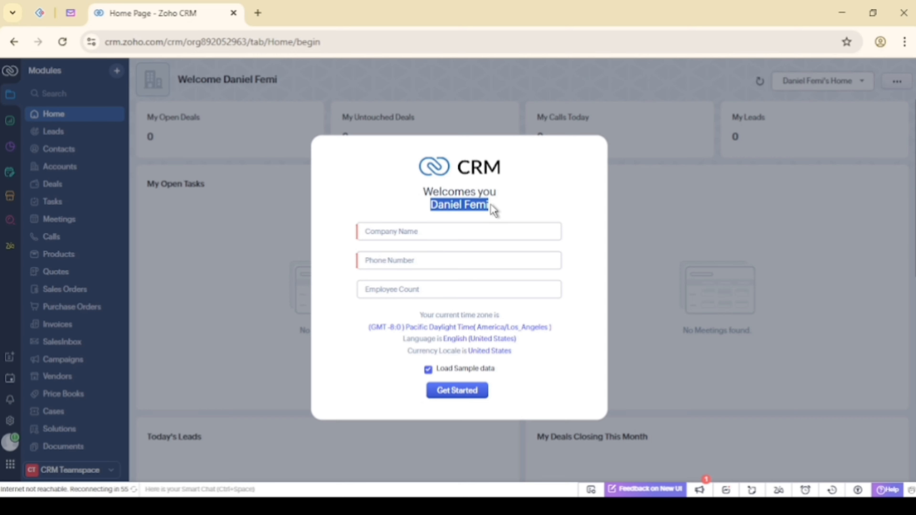
pyautogui.click(419, 212)
pyautogui.click(389, 231)
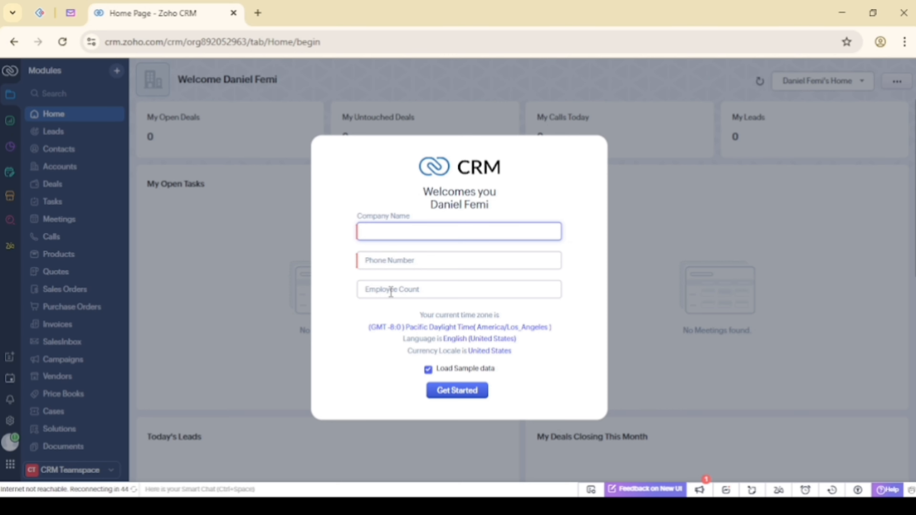
pyautogui.click(384, 198)
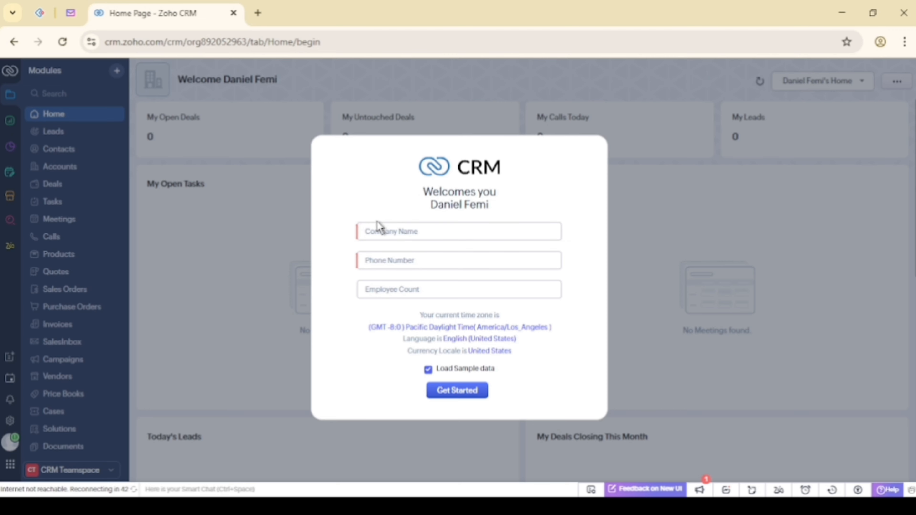
pyautogui.click(373, 230)
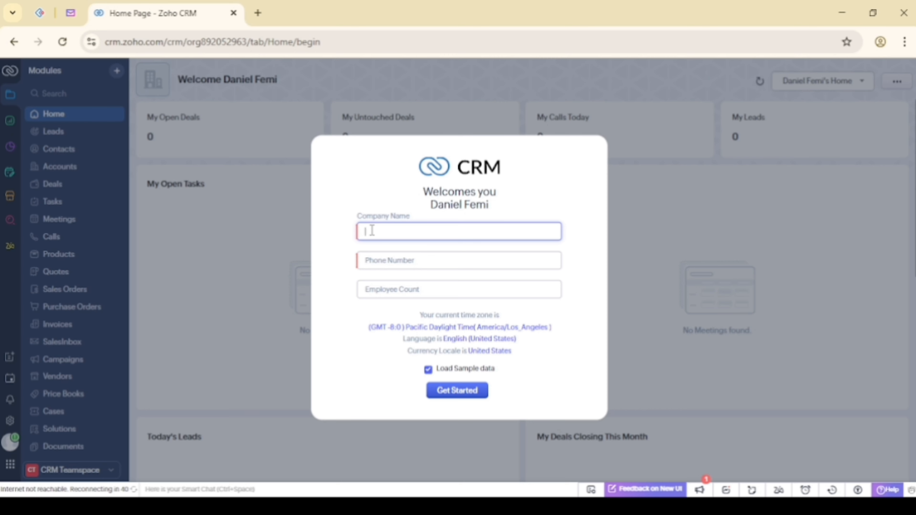
pyautogui.write('d')
pyautogui.press('BackSpace')
pyautogui.write('Droidedge Consu')
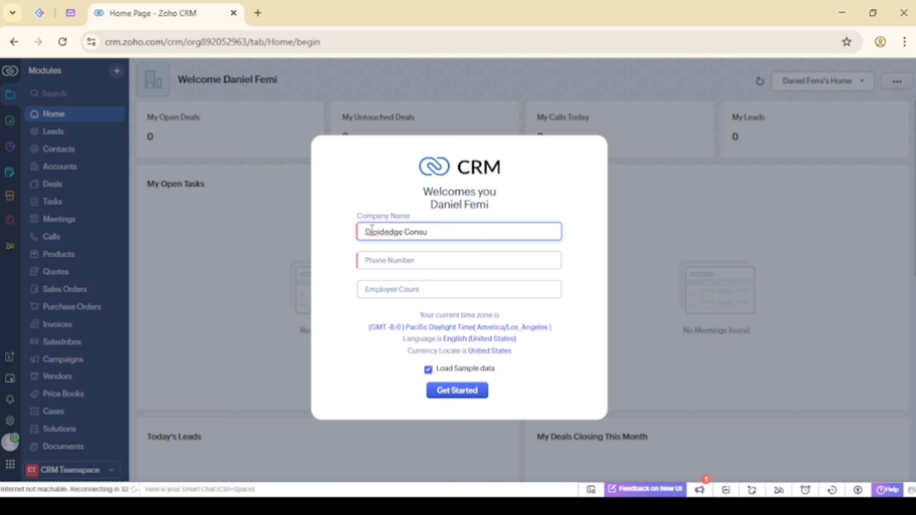
pyautogui.write('lting')
# Add the company phone number and 50 employees, then submit the welcome form
pyautogui.click(370, 264)
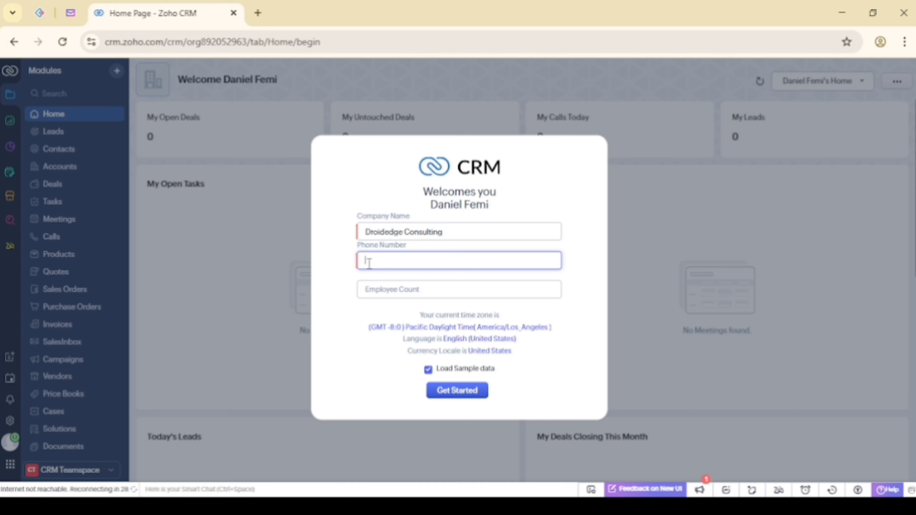
pyautogui.click(386, 285)
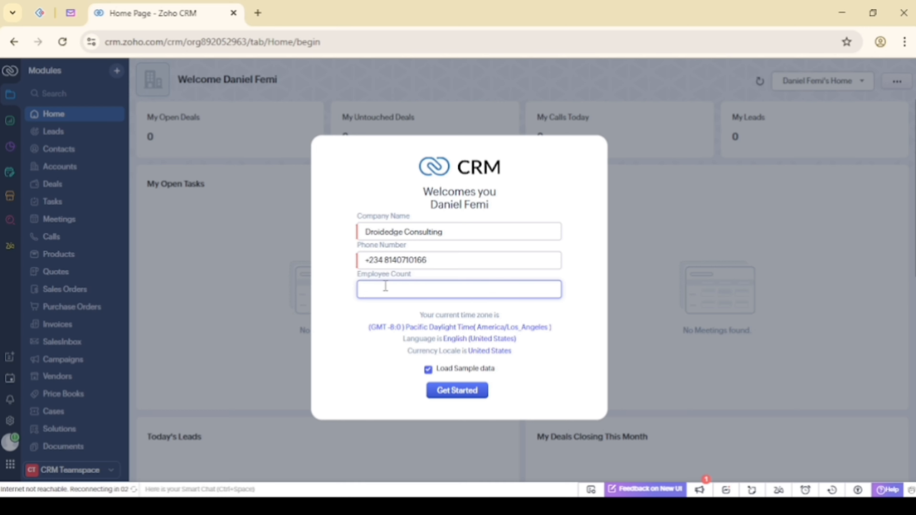
pyautogui.write('50')
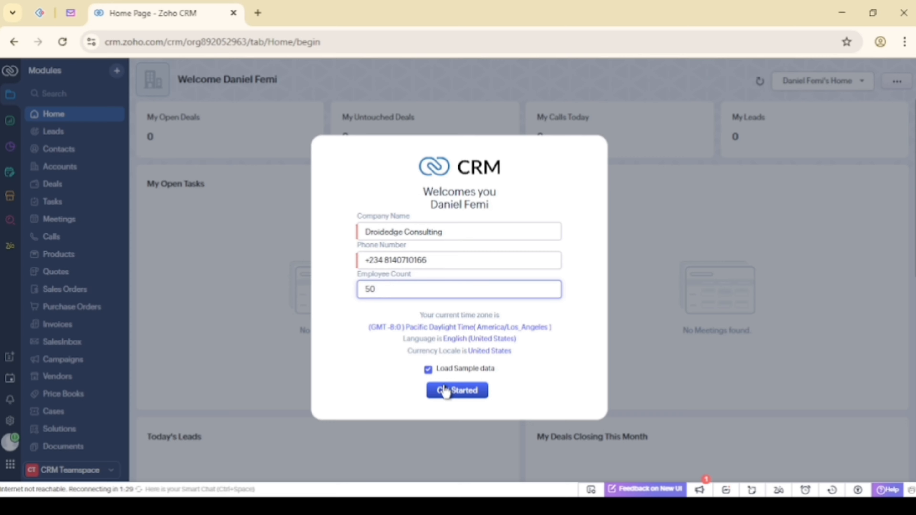
pyautogui.click(446, 392)
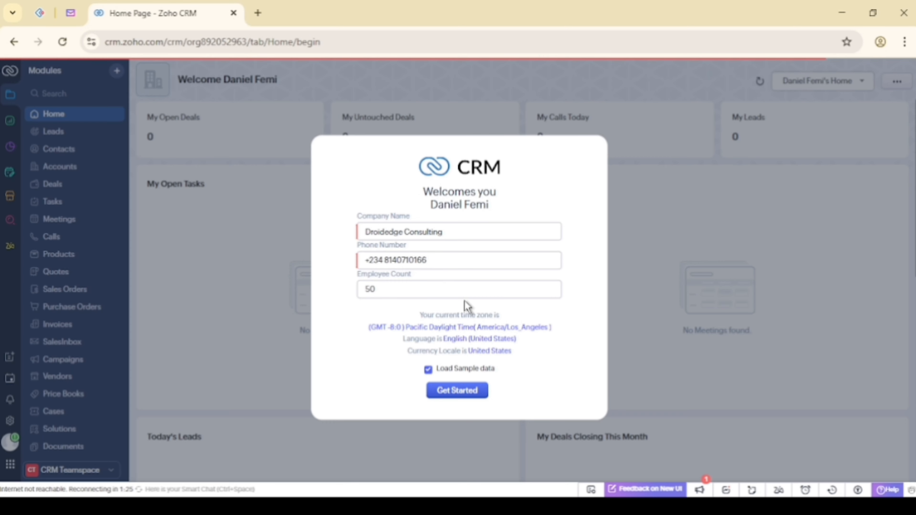
pyautogui.click(449, 392)
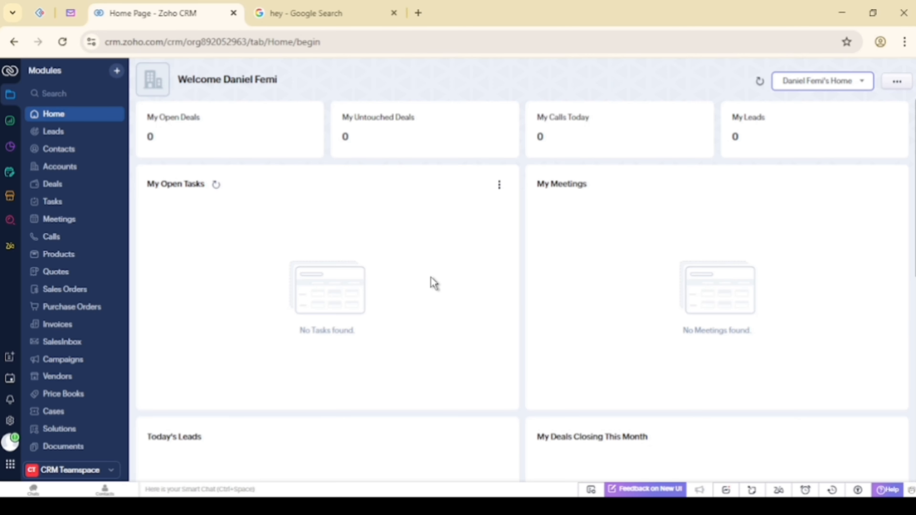
# Open Setup from the gear icon, landing on Storage with 5000 of 5000 records available
pyautogui.scroll(-4, 434, 284)
pyautogui.scroll(4, 435, 283)
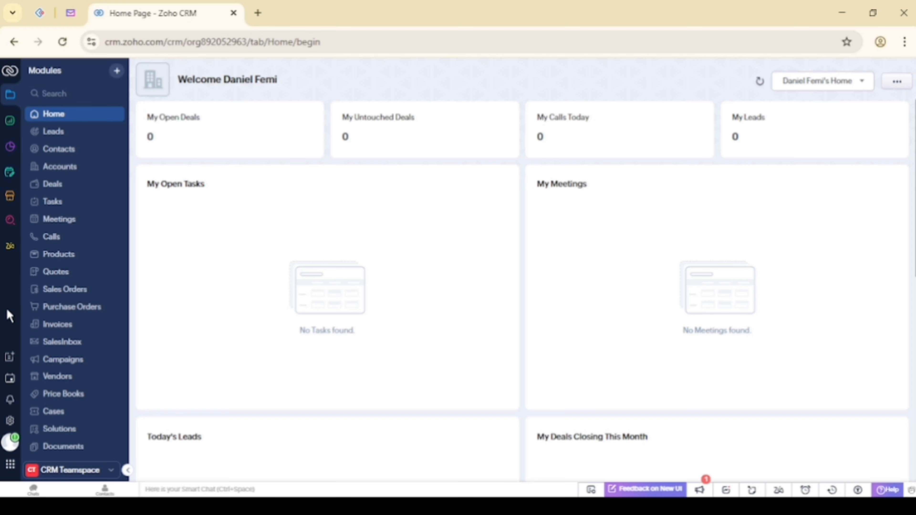
pyautogui.click(10, 424)
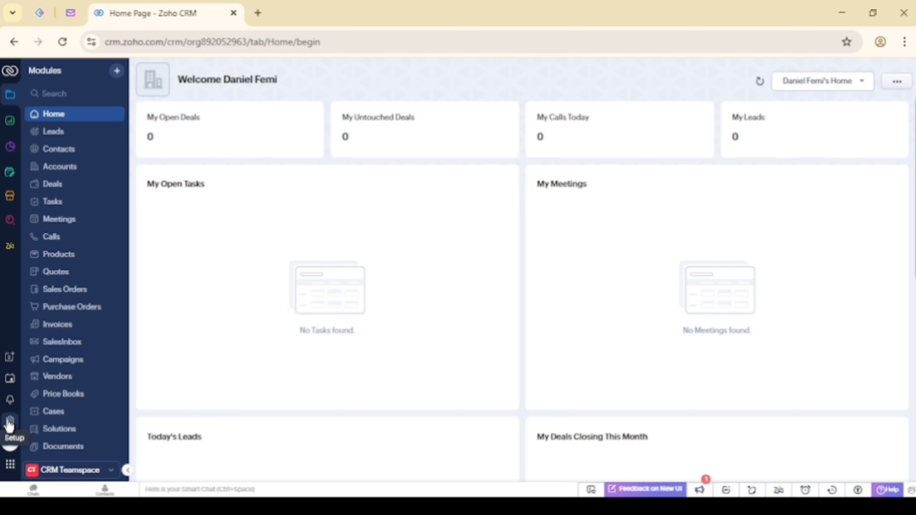
pyautogui.click(10, 422)
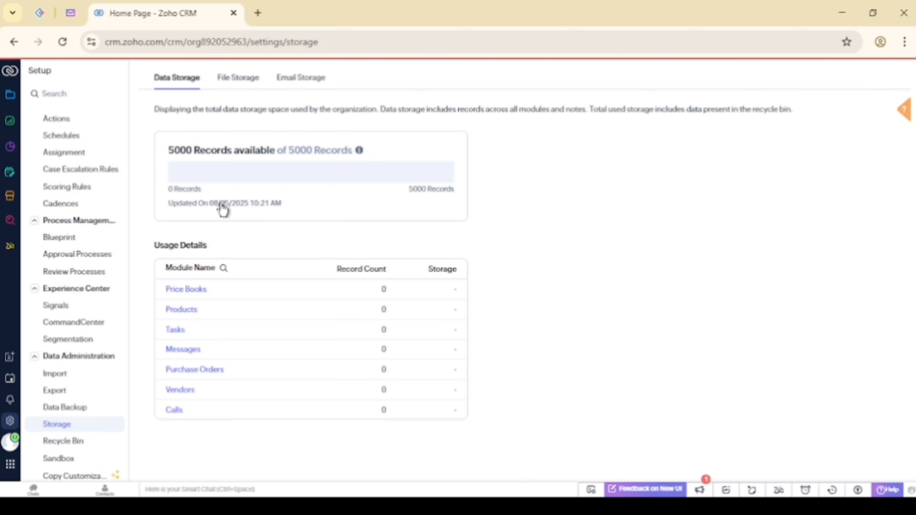
pyautogui.scroll(5, 60, 148)
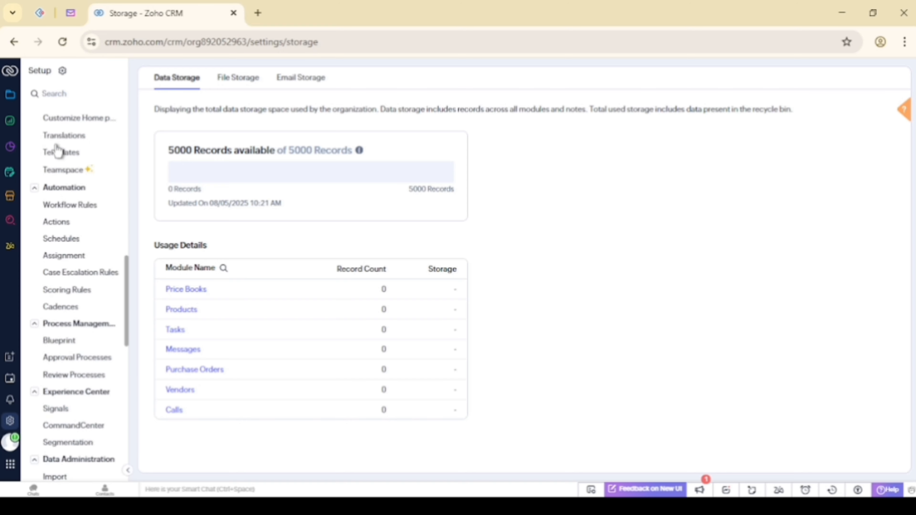
pyautogui.scroll(15, 58, 150)
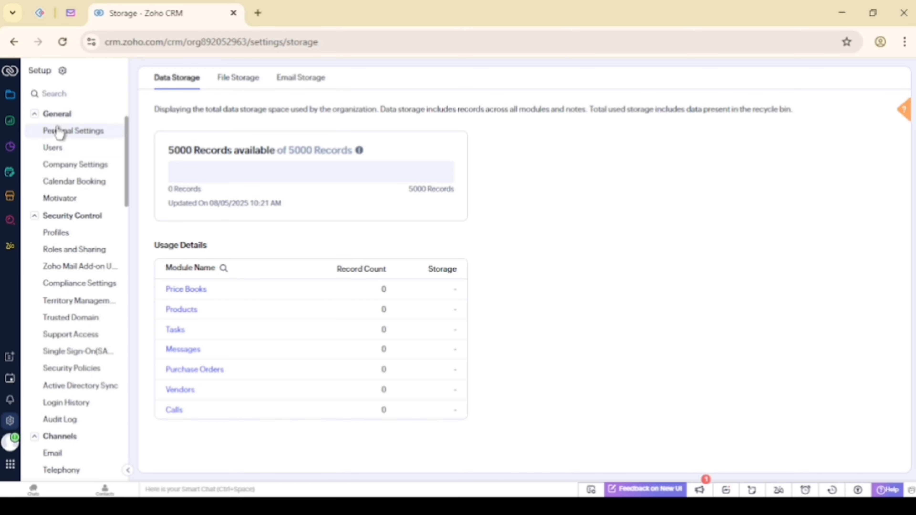
# Upload the DroidEdge logo from local files, crop it to the icon, and set it as profile photo
pyautogui.click(58, 132)
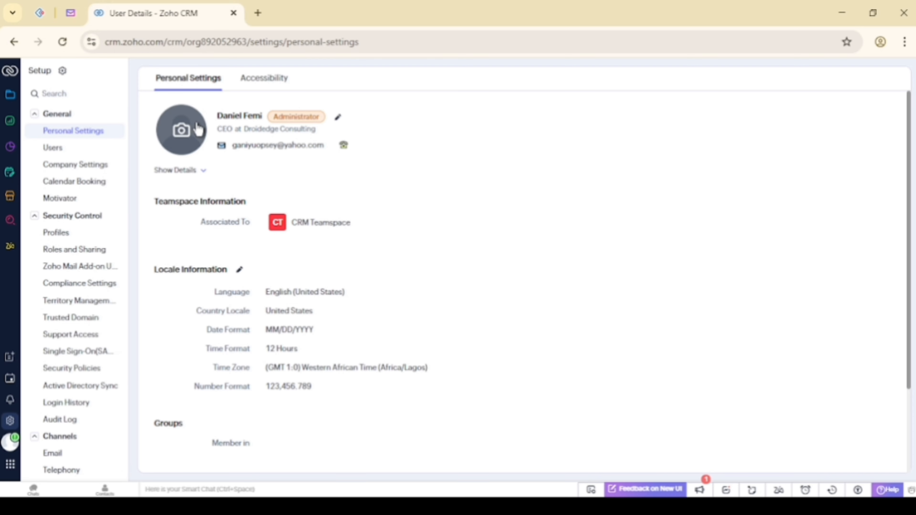
pyautogui.click(173, 137)
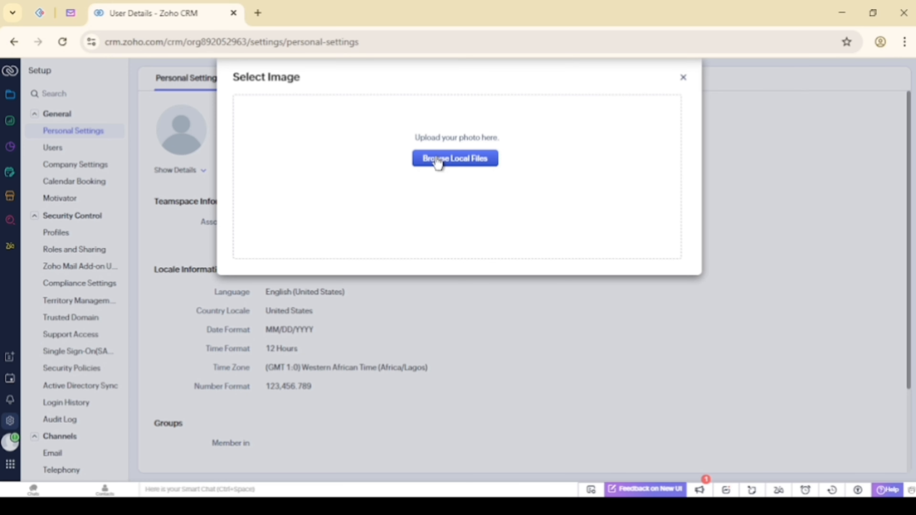
pyautogui.click(442, 159)
pyautogui.click(338, 296)
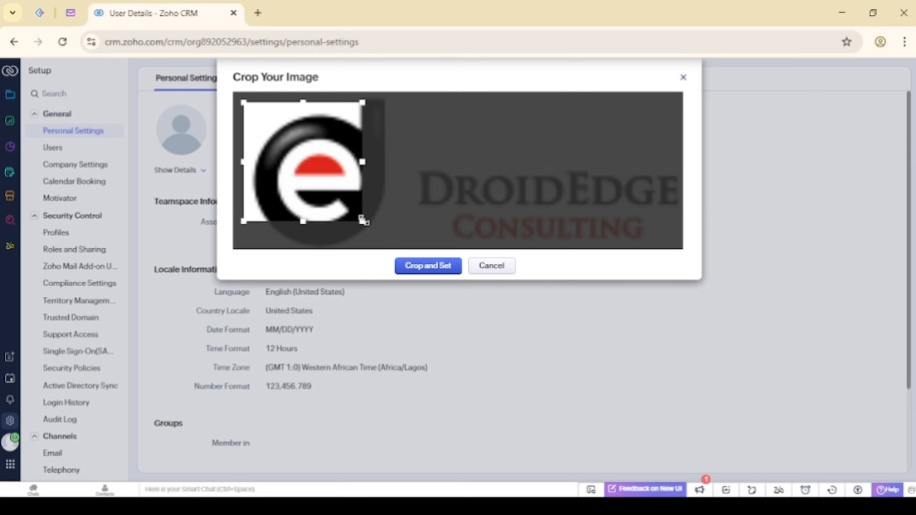
pyautogui.moveTo(362, 219); pyautogui.dragTo(414, 246)
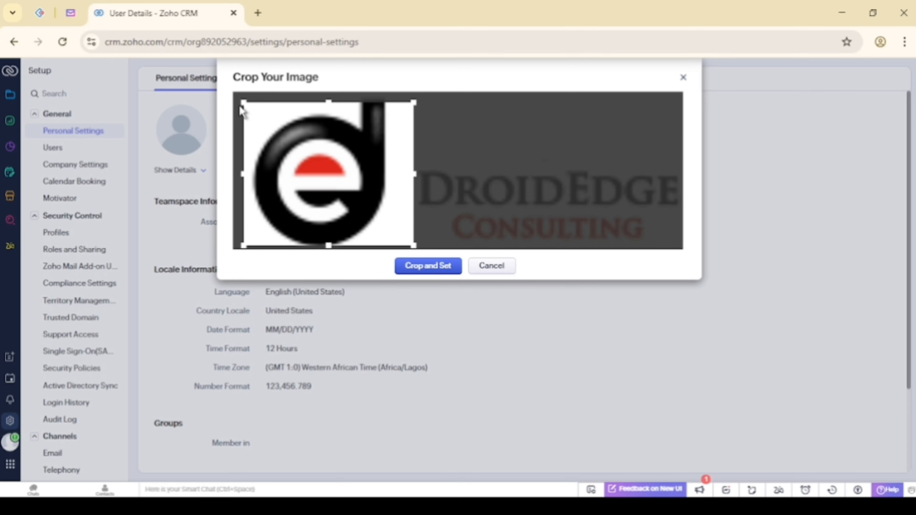
pyautogui.moveTo(241, 101); pyautogui.dragTo(234, 95)
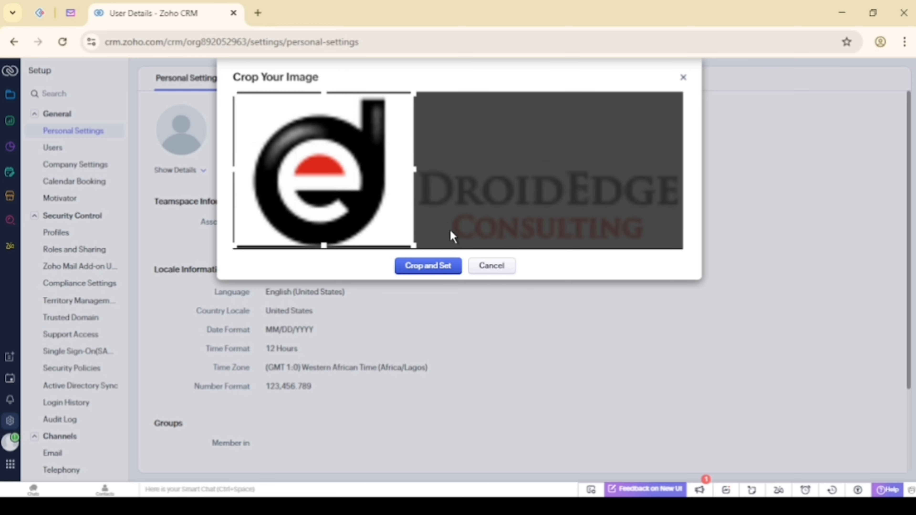
pyautogui.click(428, 266)
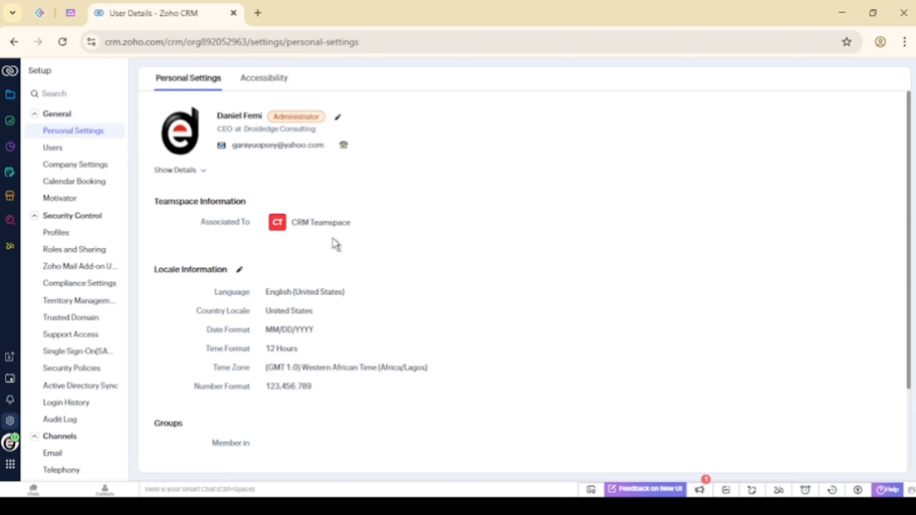
# Edit Locale Information and confirm the time zone stays Africa/Lagos
pyautogui.scroll(-3, 336, 244)
pyautogui.scroll(3, 336, 245)
pyautogui.scroll(-1, 281, 239)
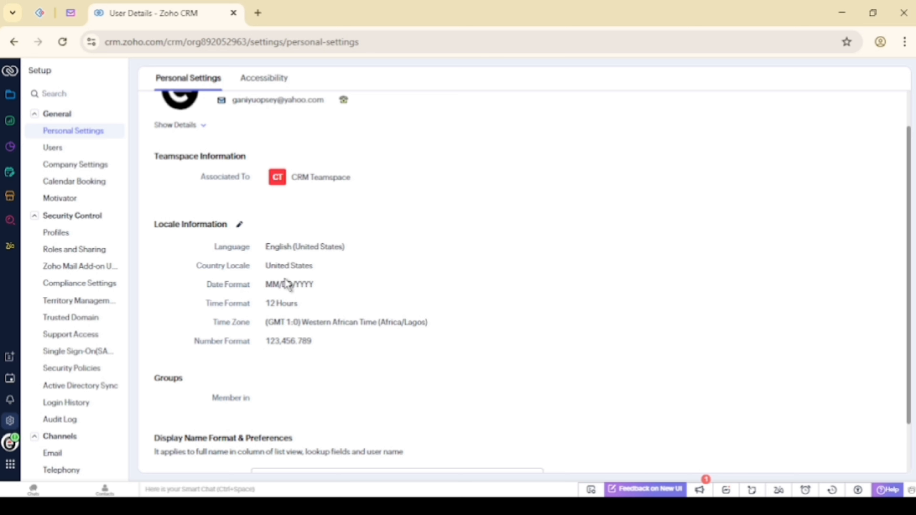
pyautogui.click(243, 229)
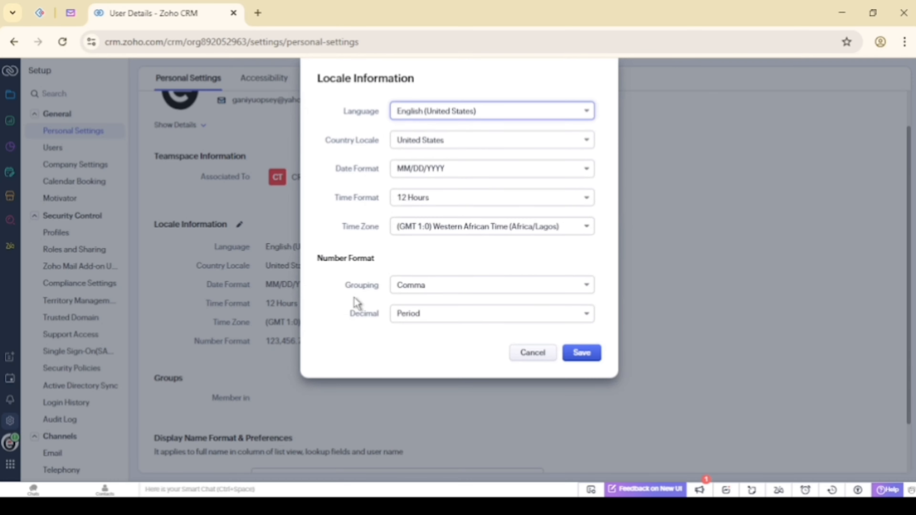
pyautogui.click(438, 229)
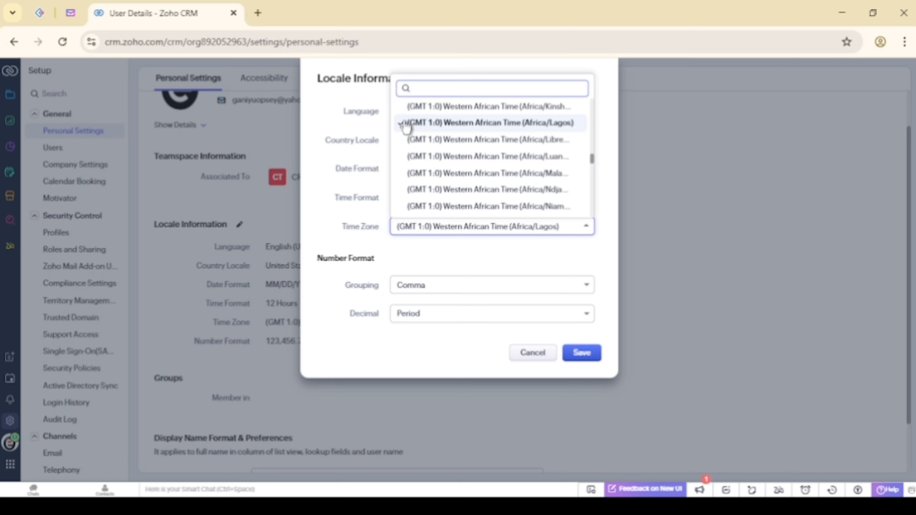
pyautogui.click(461, 260)
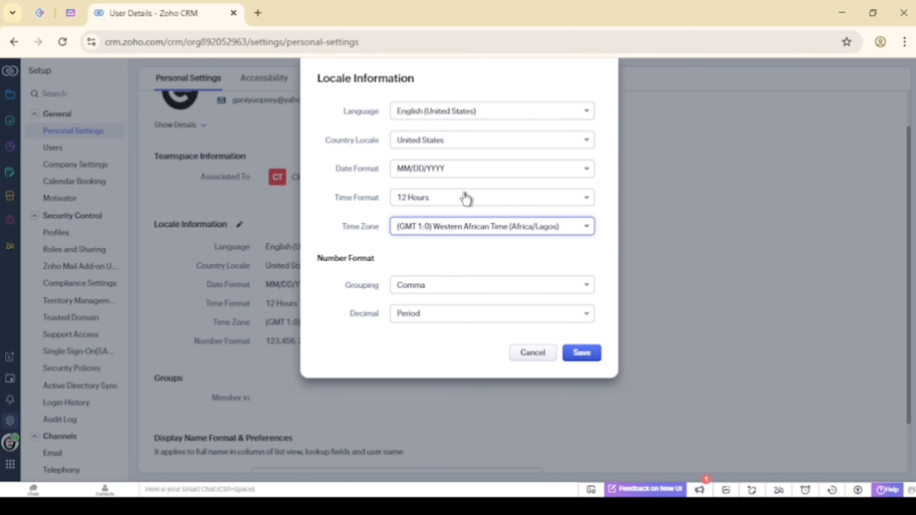
# Set Country Locale to Nigeria by searching 'nige', then save the locale
pyautogui.click(439, 141)
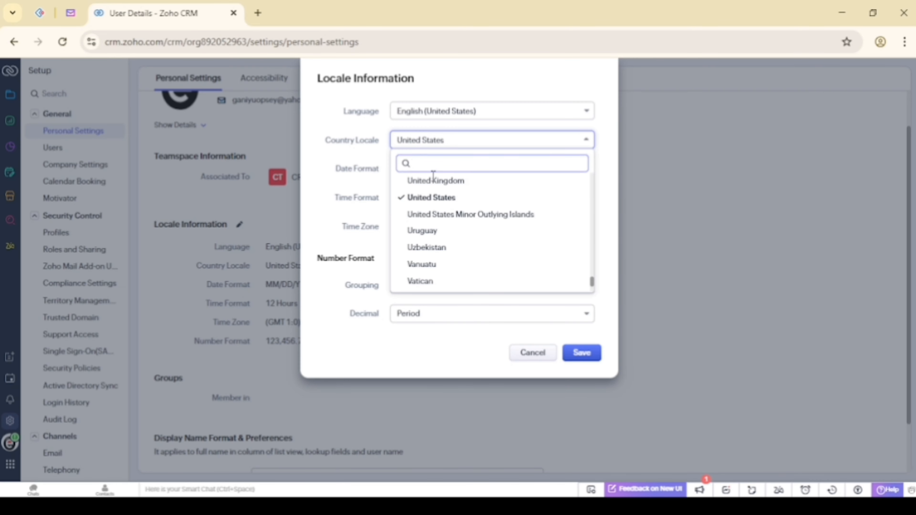
pyautogui.scroll(5, 429, 203)
pyautogui.scroll(6, 432, 208)
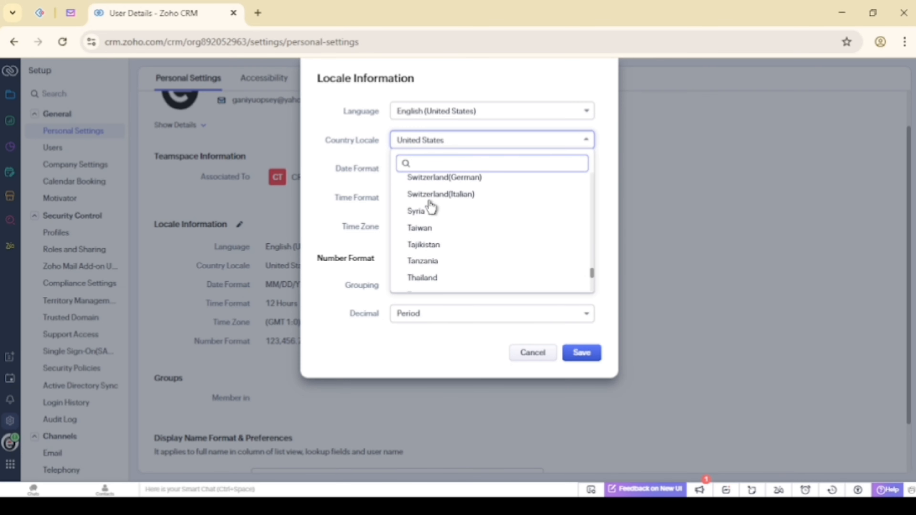
pyautogui.scroll(3, 432, 206)
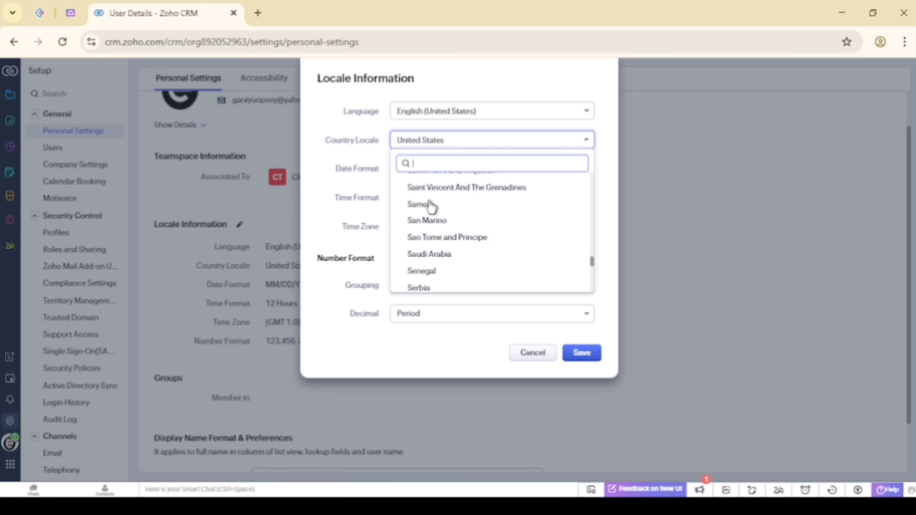
pyautogui.click(431, 205)
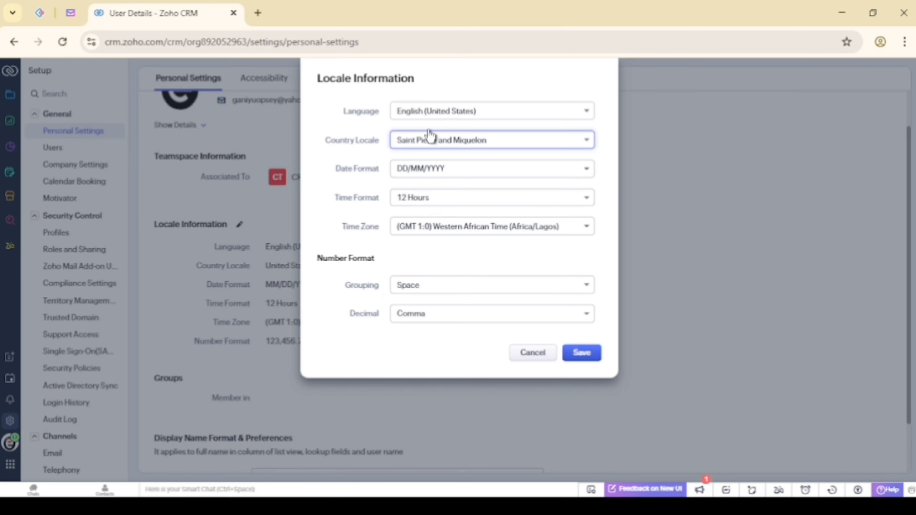
pyautogui.click(424, 146)
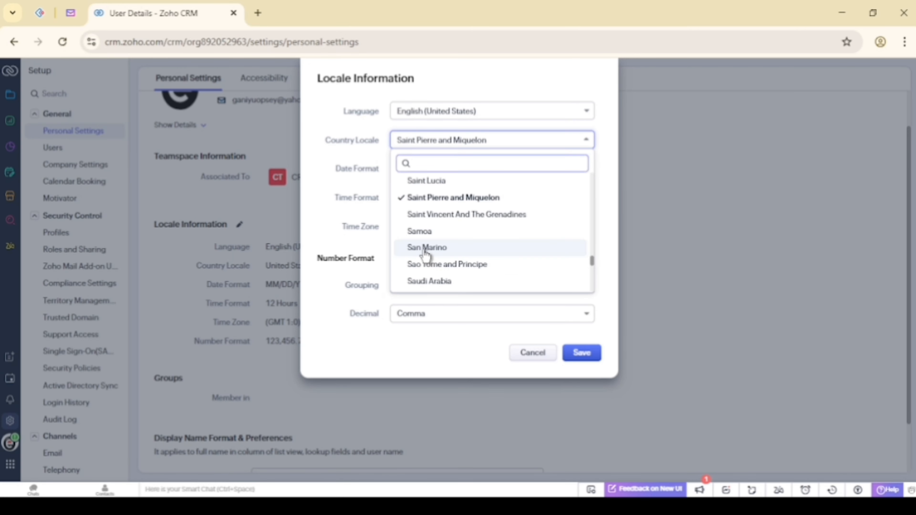
pyautogui.write('nige')
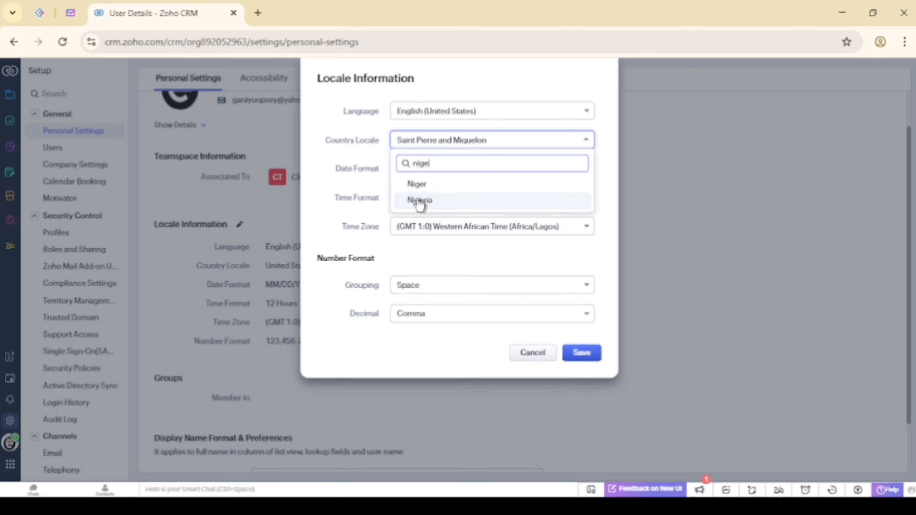
pyautogui.click(419, 201)
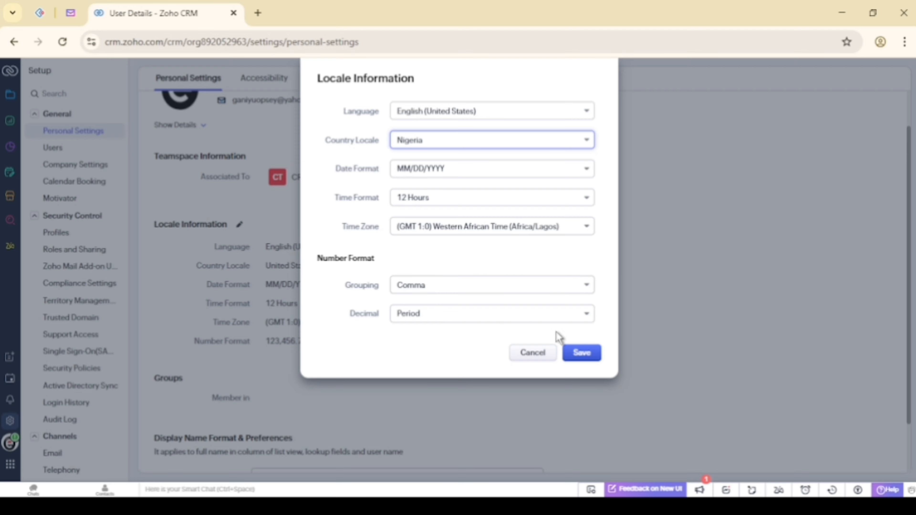
pyautogui.click(576, 358)
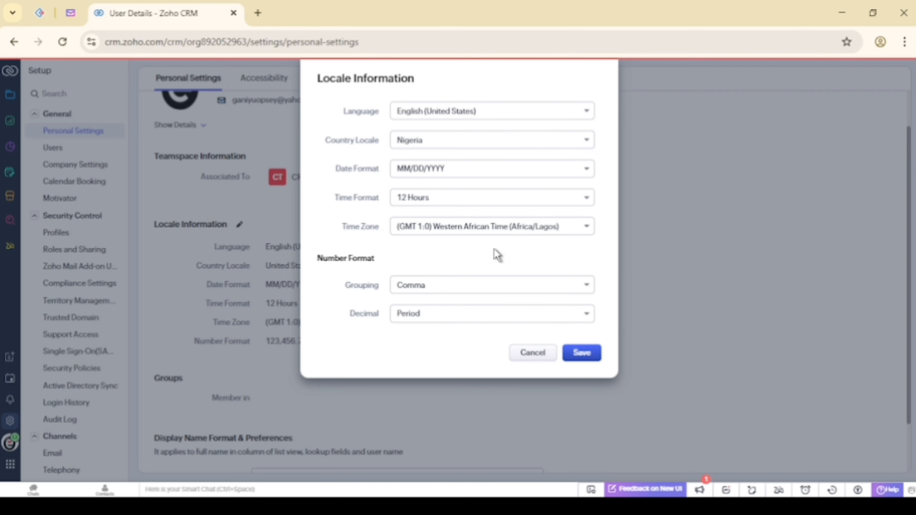
# Go to the Users page in the Setup sidebar
pyautogui.scroll(-2, 364, 243)
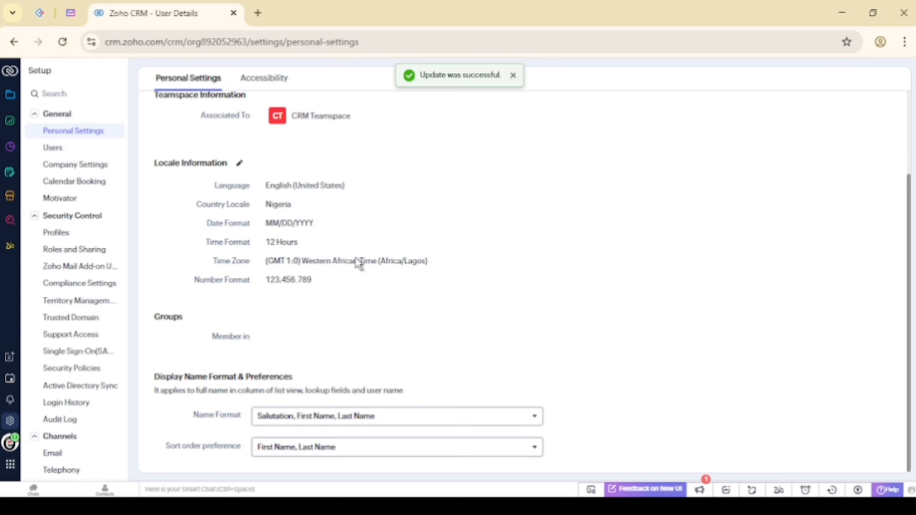
pyautogui.scroll(3, 361, 260)
pyautogui.scroll(-3, 334, 256)
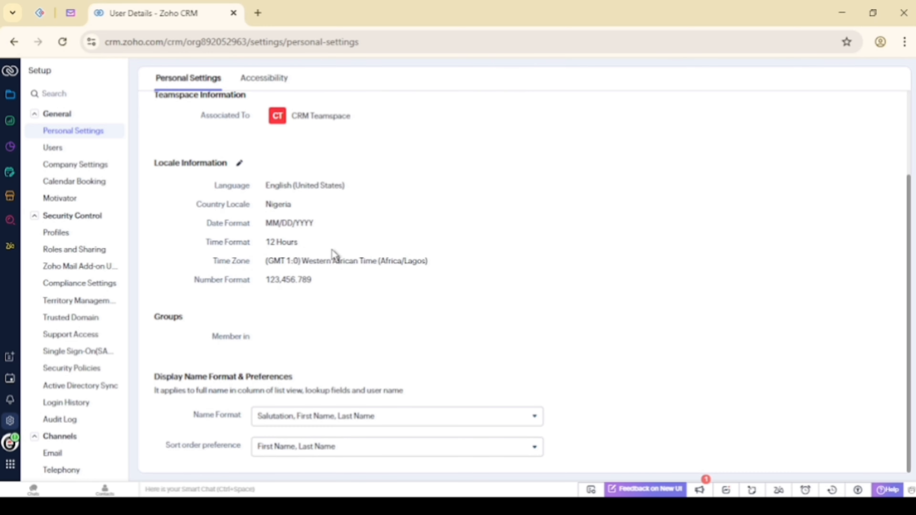
pyautogui.scroll(3, 334, 256)
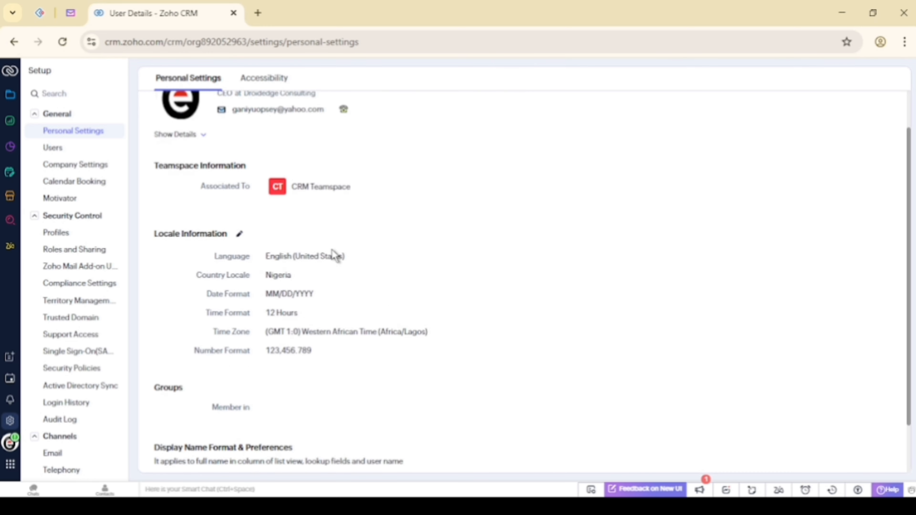
pyautogui.click(54, 149)
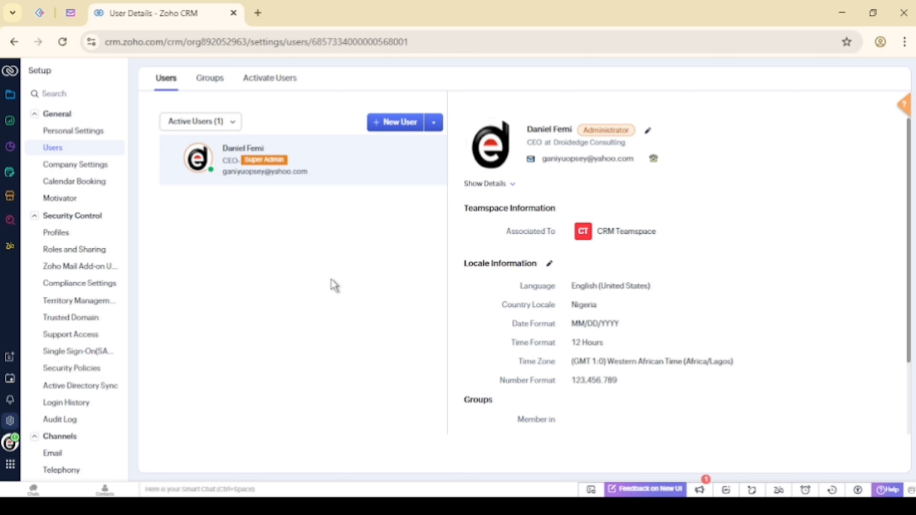
# Open Add New User and its Role picker, then cancel without adding anyone
pyautogui.click(375, 125)
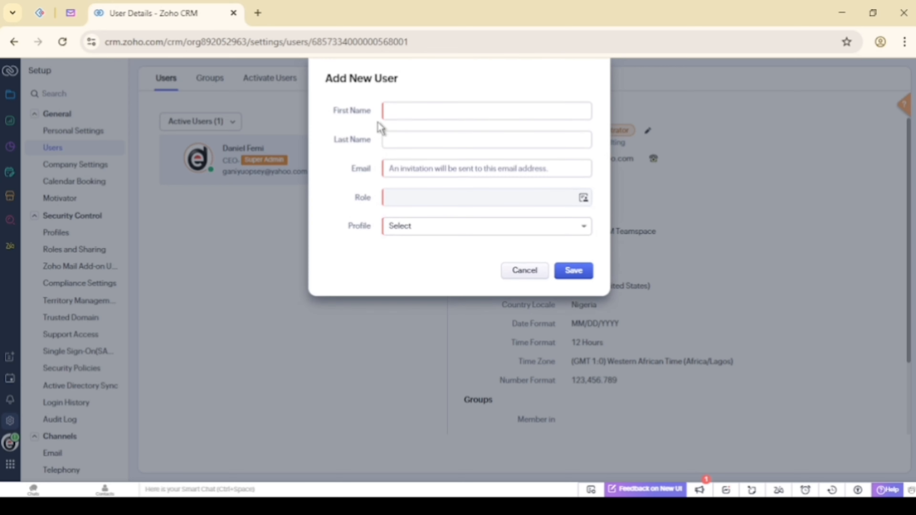
pyautogui.click(403, 106)
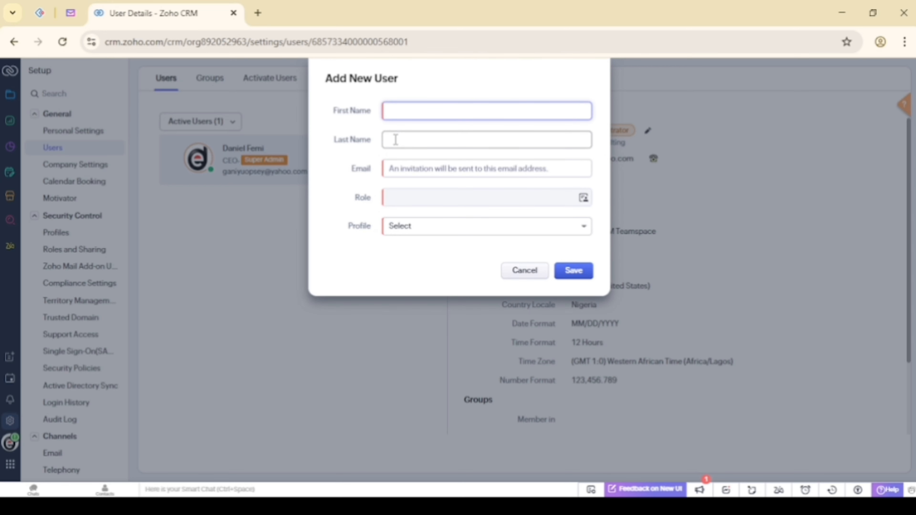
pyautogui.click(419, 168)
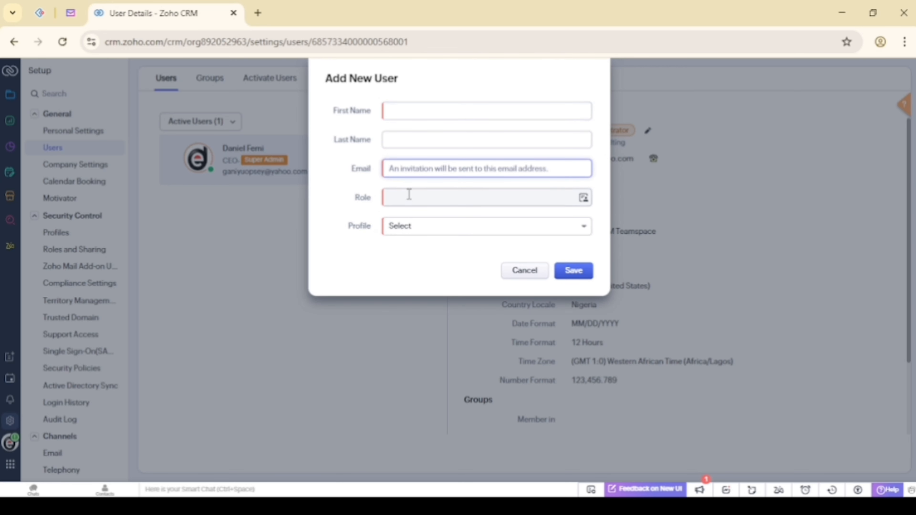
pyautogui.click(477, 196)
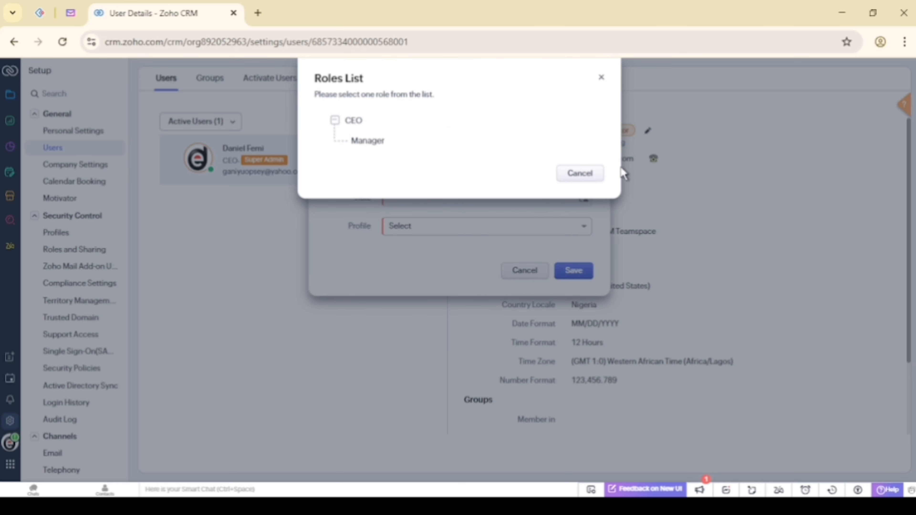
pyautogui.click(580, 175)
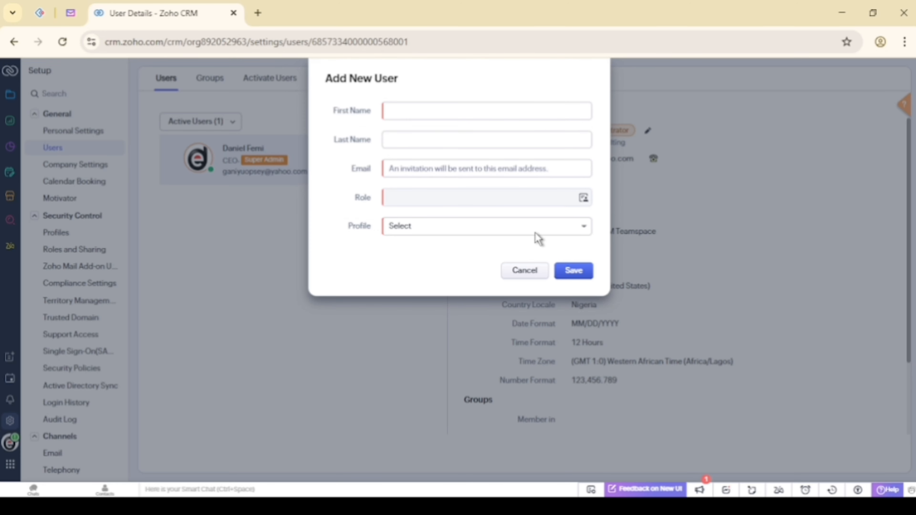
pyautogui.click(516, 275)
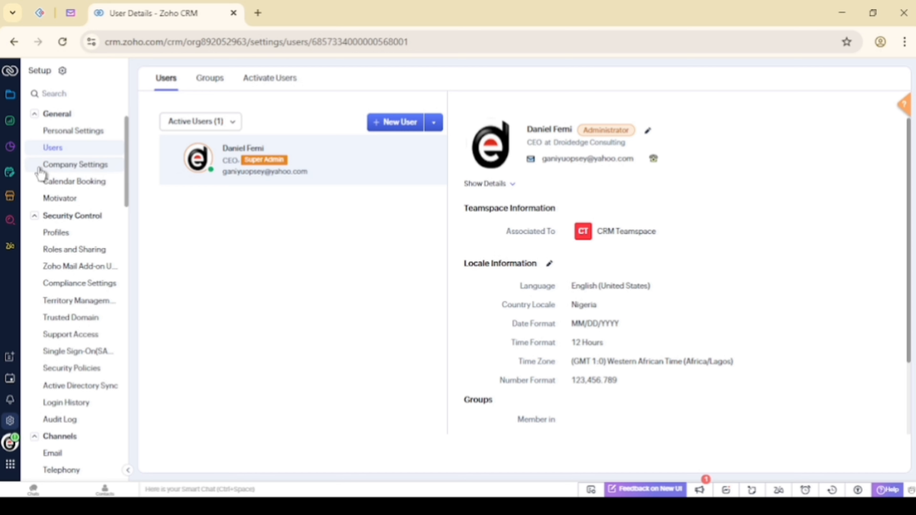
pyautogui.click(77, 170)
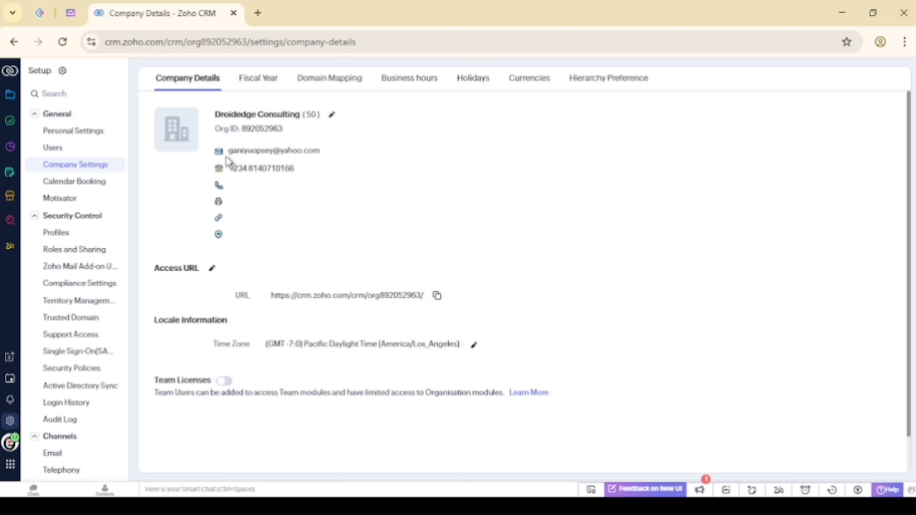
pyautogui.click(329, 118)
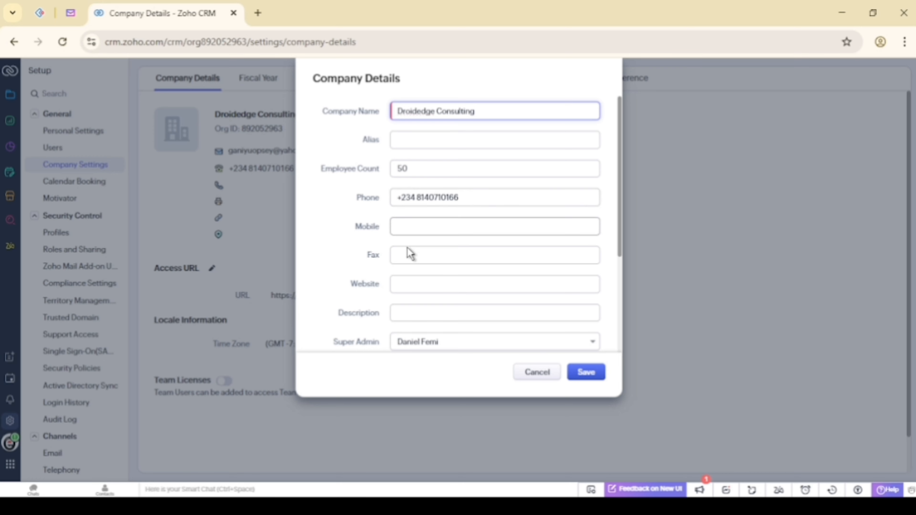
pyautogui.click(402, 283)
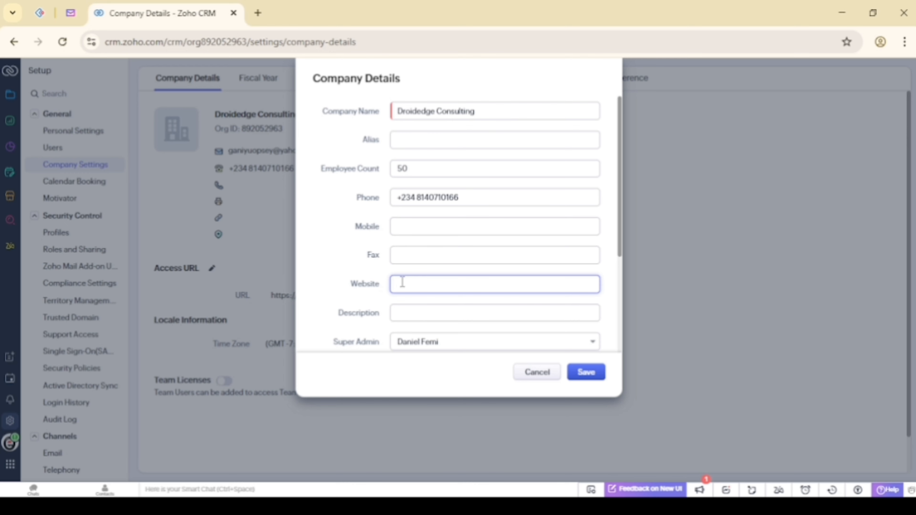
pyautogui.write('https://www.droidedge.com')
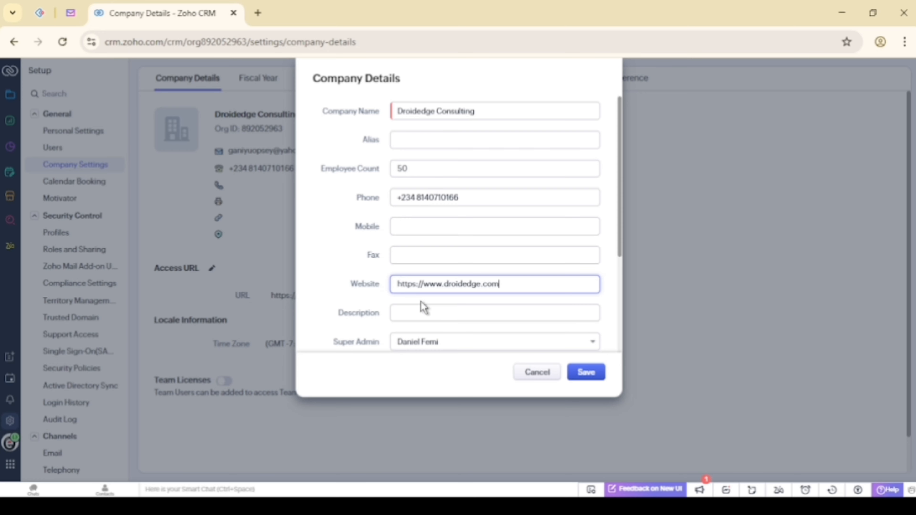
# Paste the company description sentence into the Description field
pyautogui.click(420, 312)
pyautogui.scroll(-4, 419, 312)
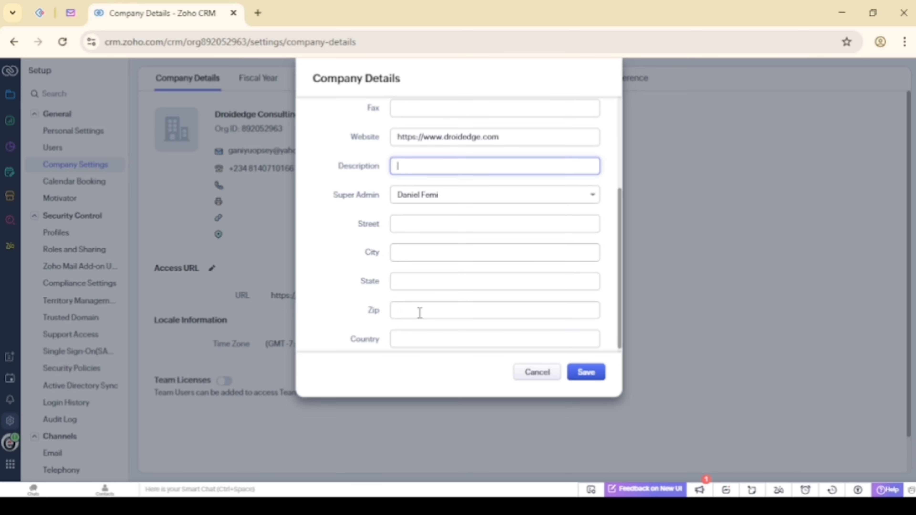
pyautogui.scroll(3, 420, 312)
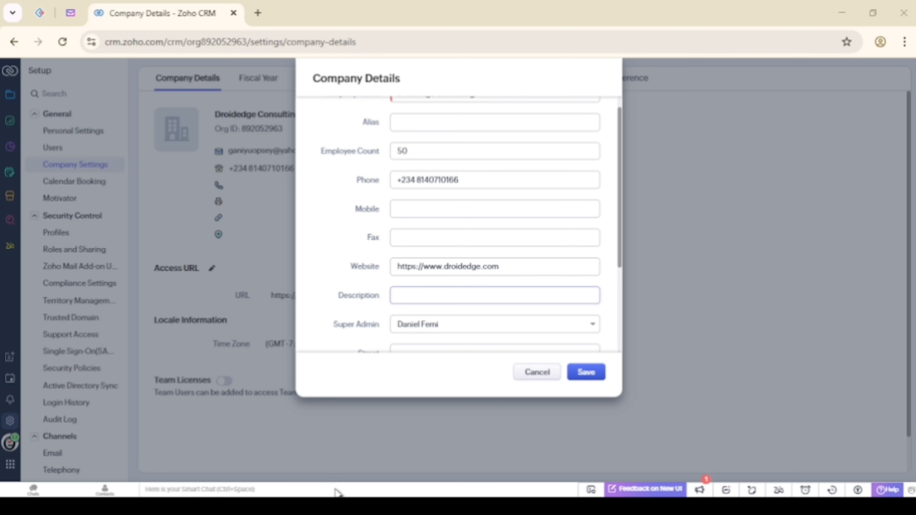
pyautogui.click(347, 506)
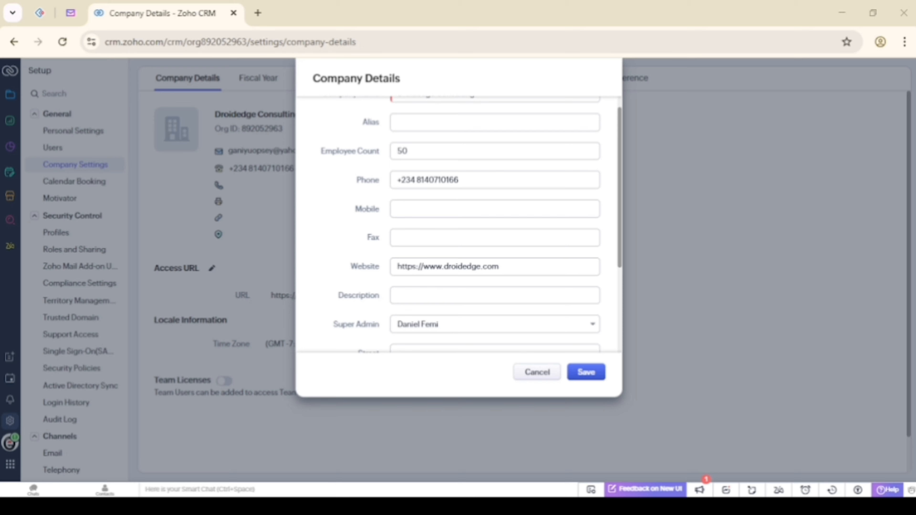
pyautogui.click(409, 297)
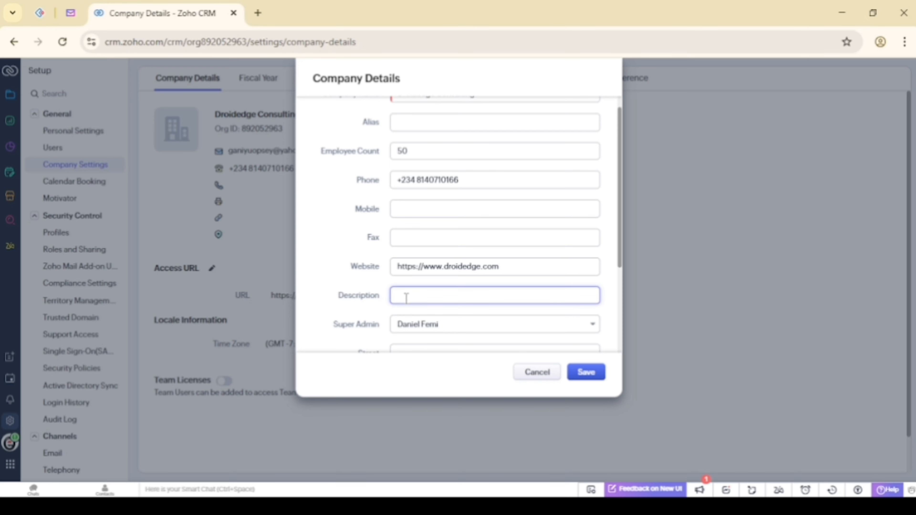
pyautogui.hotkey('ctrl', 'v')
pyautogui.hscroll(-6, 413, 298)
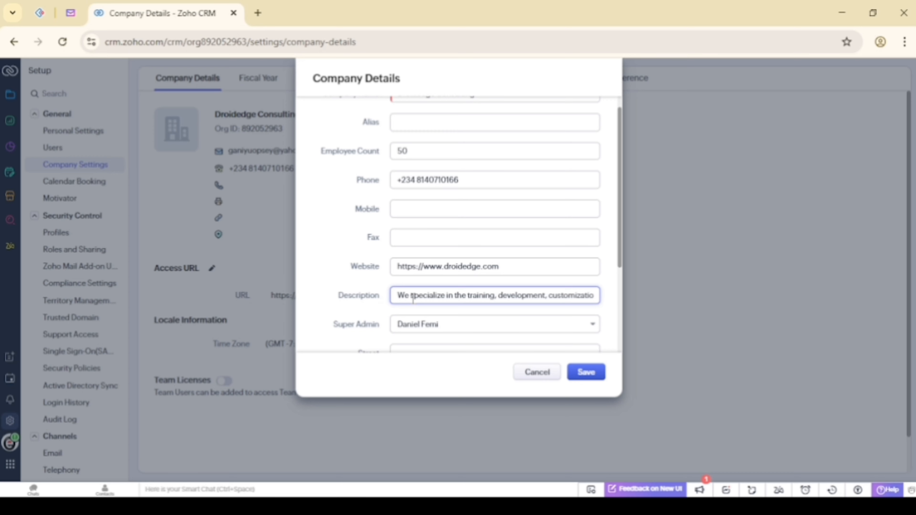
pyautogui.scroll(-3, 473, 314)
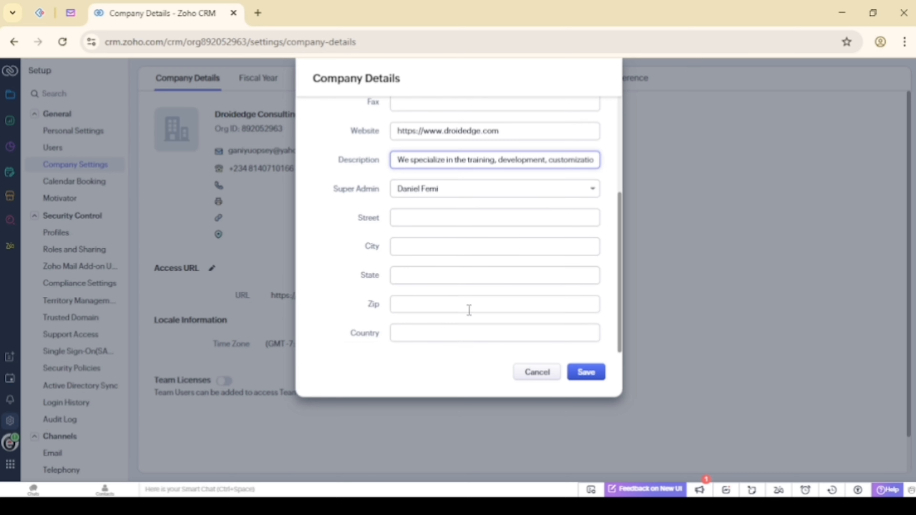
pyautogui.click(397, 219)
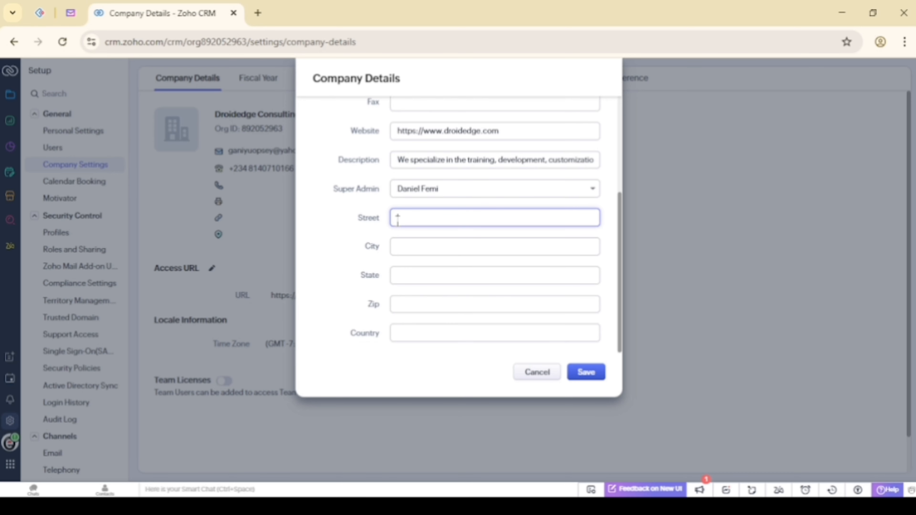
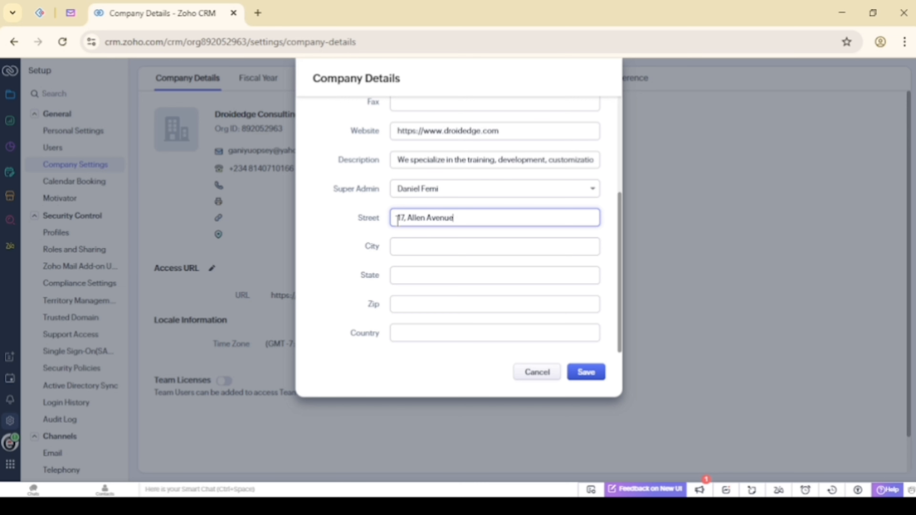
pyautogui.click(406, 248)
pyautogui.write('Lagos')
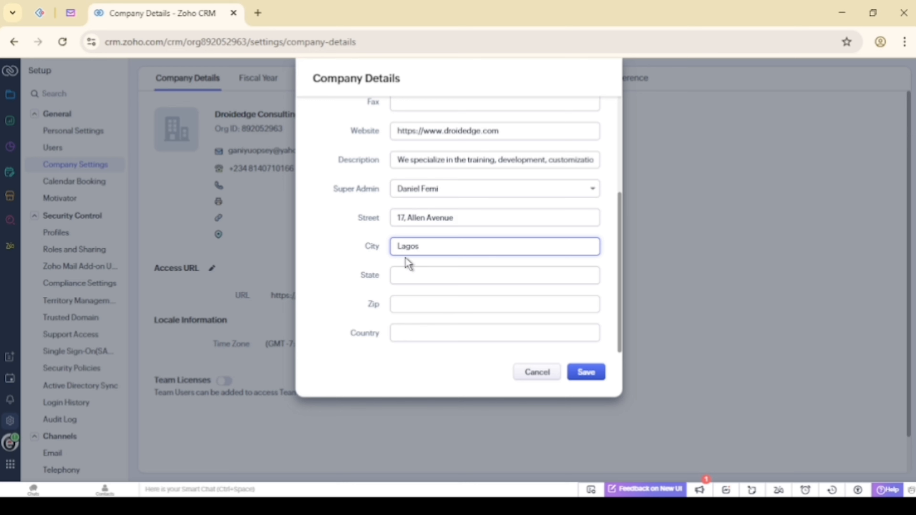
pyautogui.click(406, 276)
pyautogui.write('Lah')
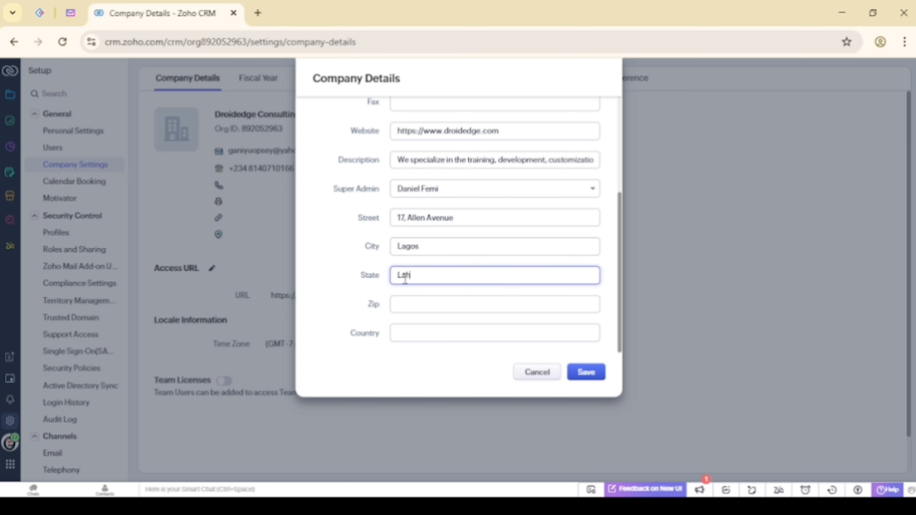
pyautogui.press('BackSpace')
pyautogui.write('gos')
# Fill in zip code 100001 and country Nigeria
pyautogui.click(409, 306)
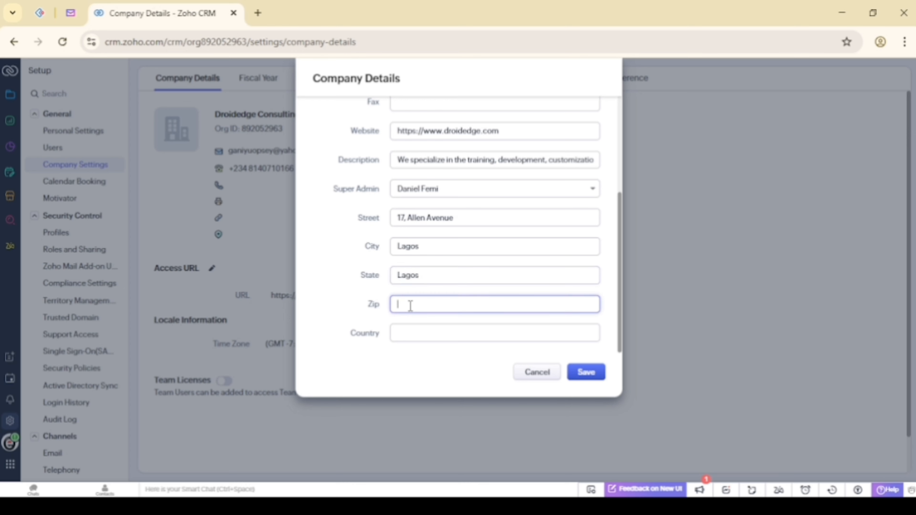
pyautogui.click(224, 506)
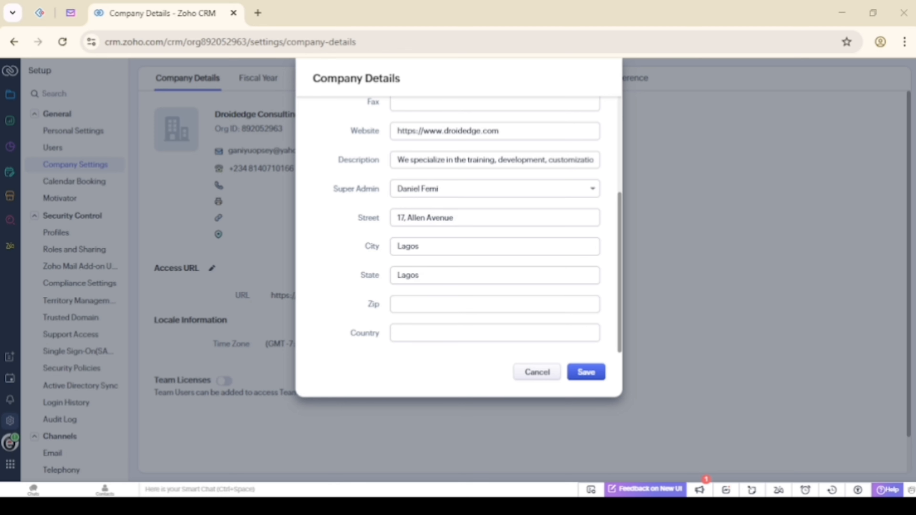
pyautogui.write('1')
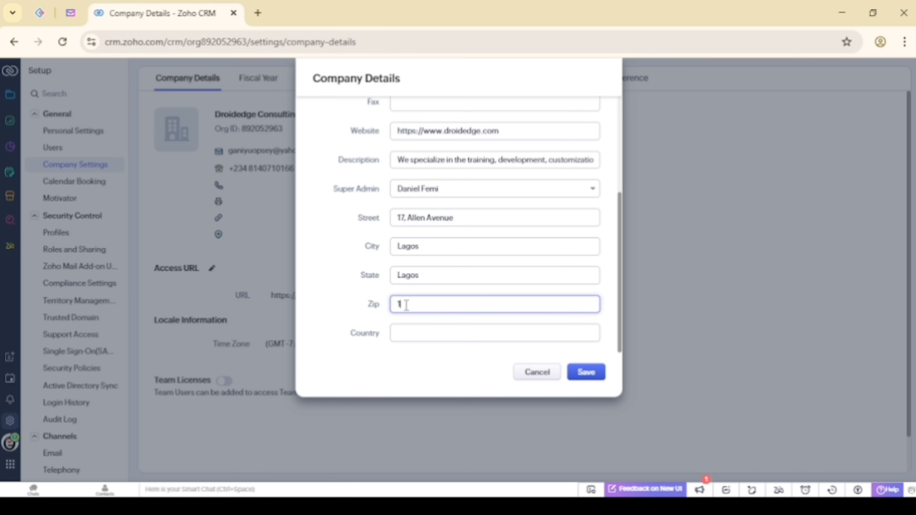
pyautogui.write('00001')
pyautogui.click(408, 333)
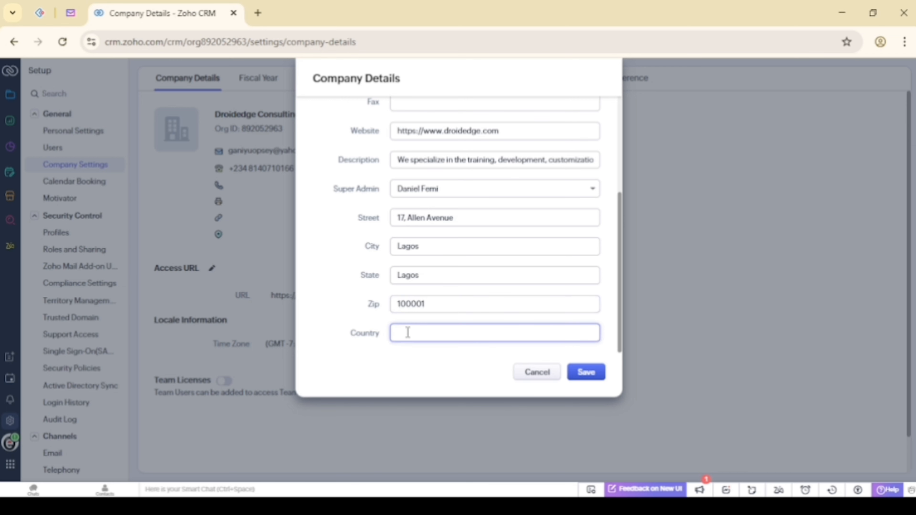
pyautogui.write('Nigeria')
pyautogui.scroll(4, 384, 261)
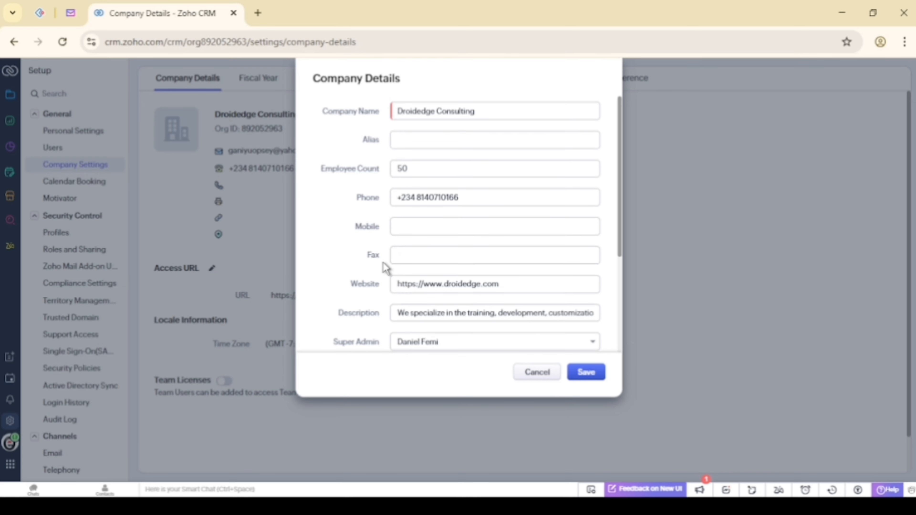
# Paste the company mobile number, with a space after the +234 country code
pyautogui.click(406, 220)
pyautogui.click(293, 462)
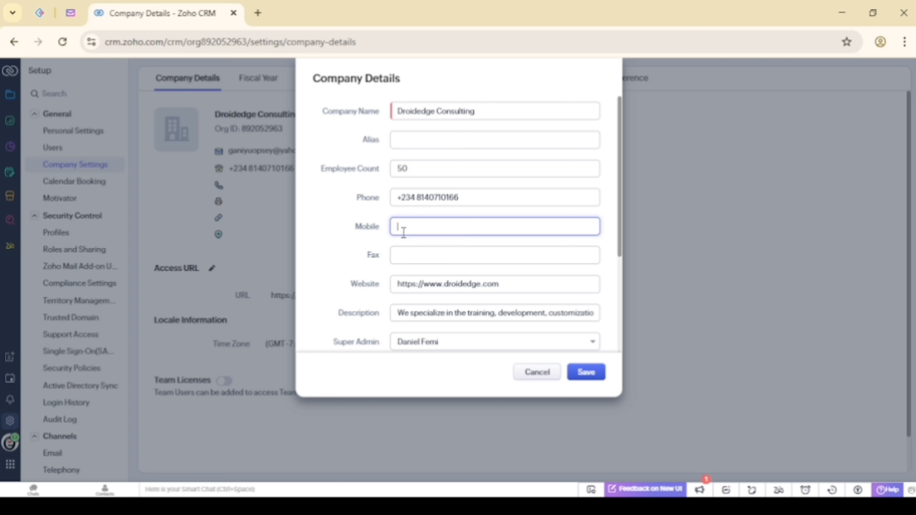
pyautogui.hotkey('ctrl', 'v')
pyautogui.click(416, 227)
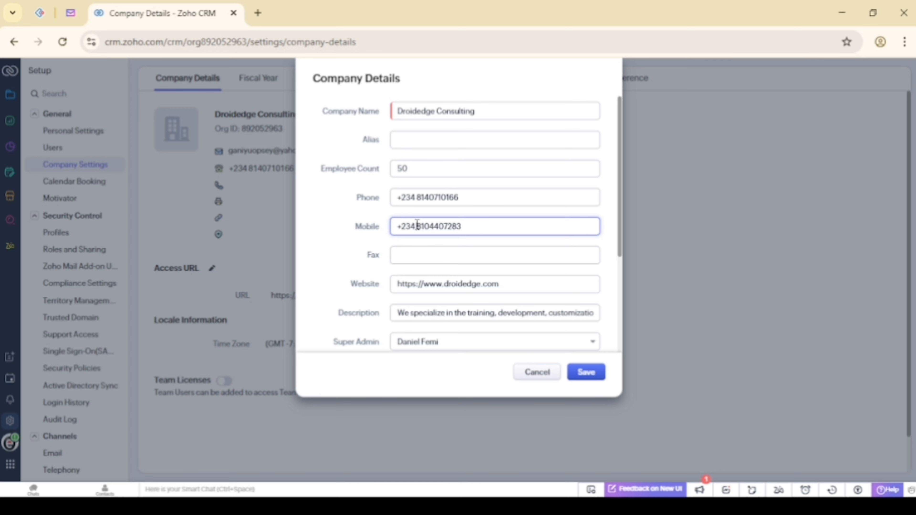
# Set the company alias to DG and save the company details
pyautogui.click(414, 142)
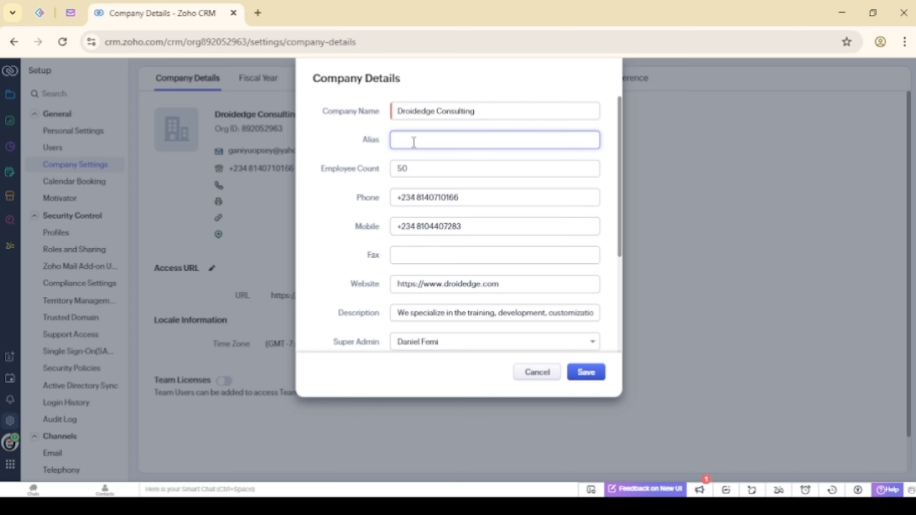
pyautogui.write('GD')
pyautogui.press('BackSpace')
pyautogui.press('BackSpace')
pyautogui.write('DG')
pyautogui.scroll(-4, 445, 275)
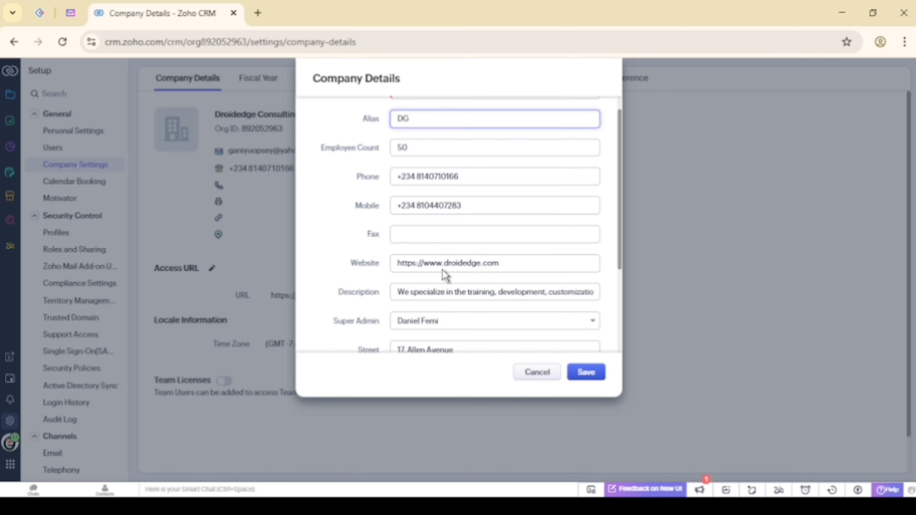
pyautogui.scroll(4, 445, 274)
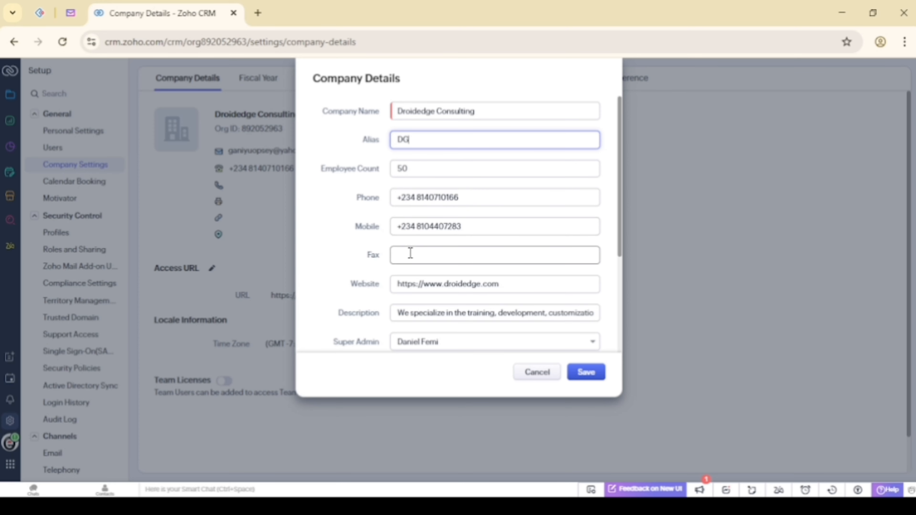
pyautogui.scroll(-3, 409, 254)
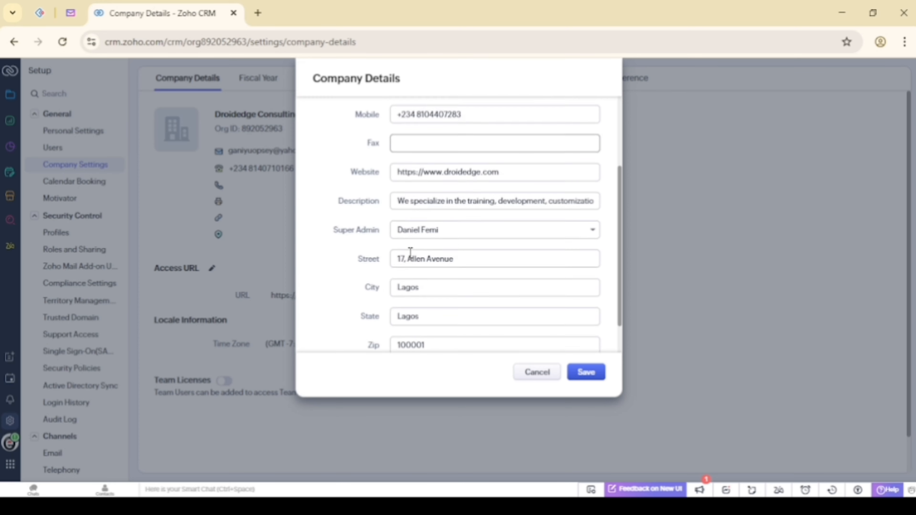
pyautogui.click(580, 377)
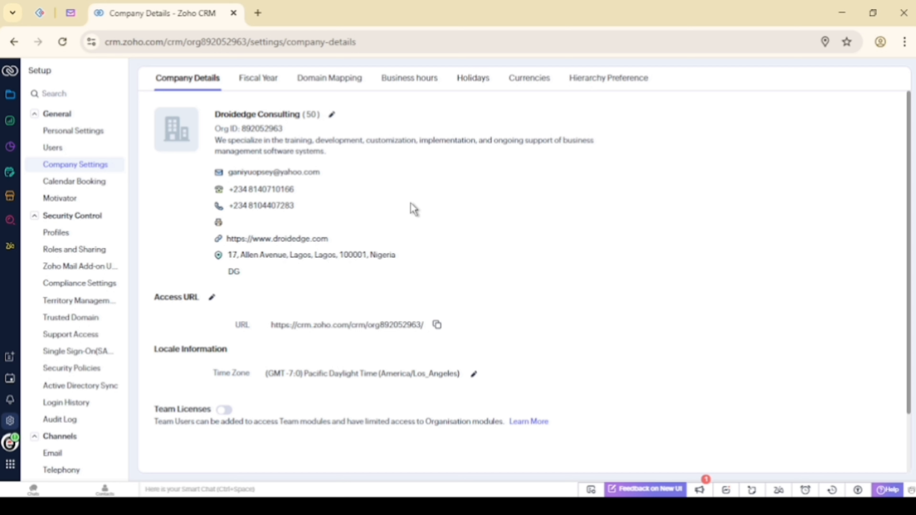
# Change the organisation time zone to Africa/Lagos via a 'lago' search and save it
pyautogui.scroll(-2, 414, 209)
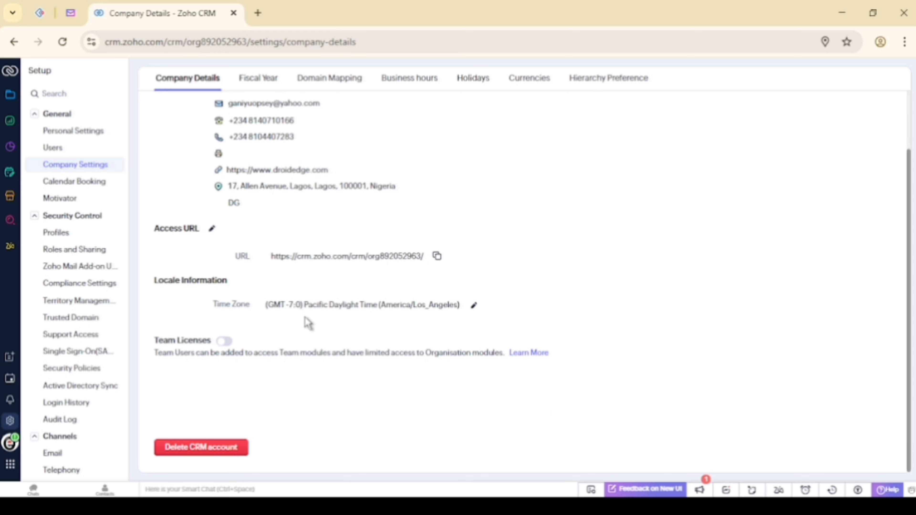
pyautogui.click(475, 306)
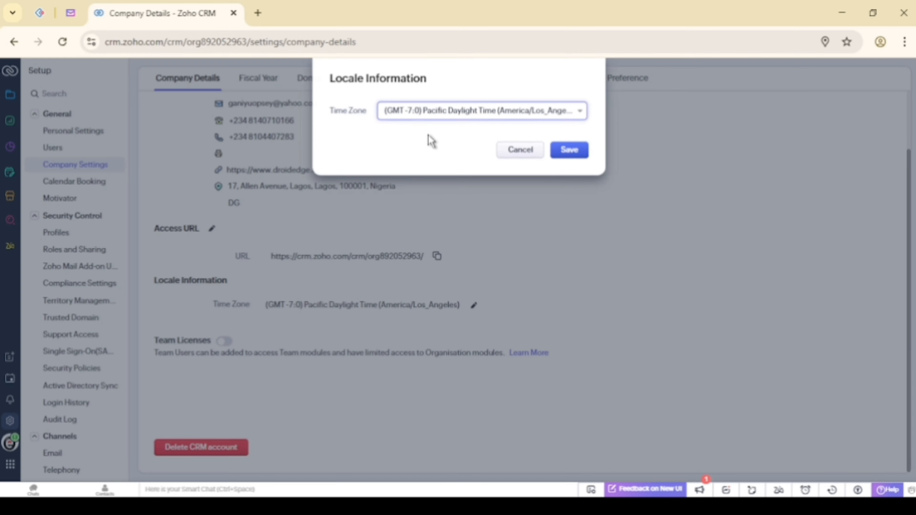
pyautogui.click(451, 115)
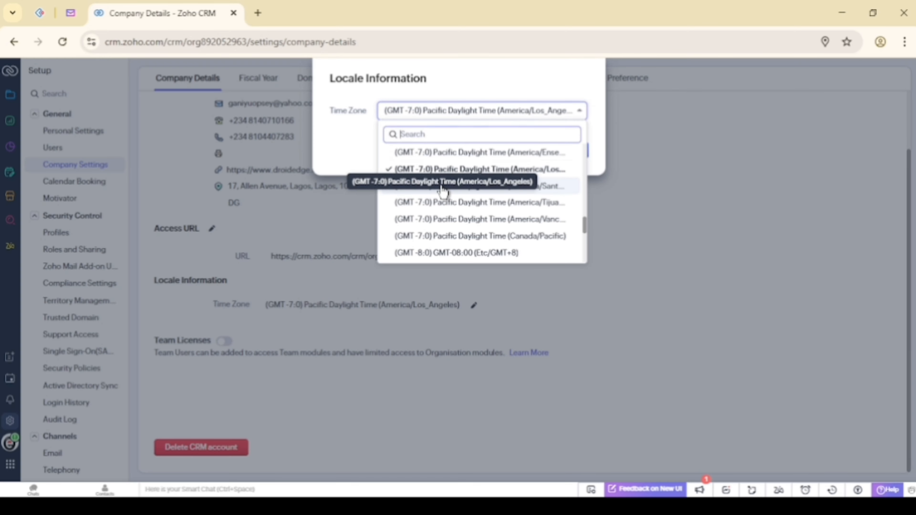
pyautogui.scroll(6, 443, 193)
pyautogui.scroll(-10, 443, 193)
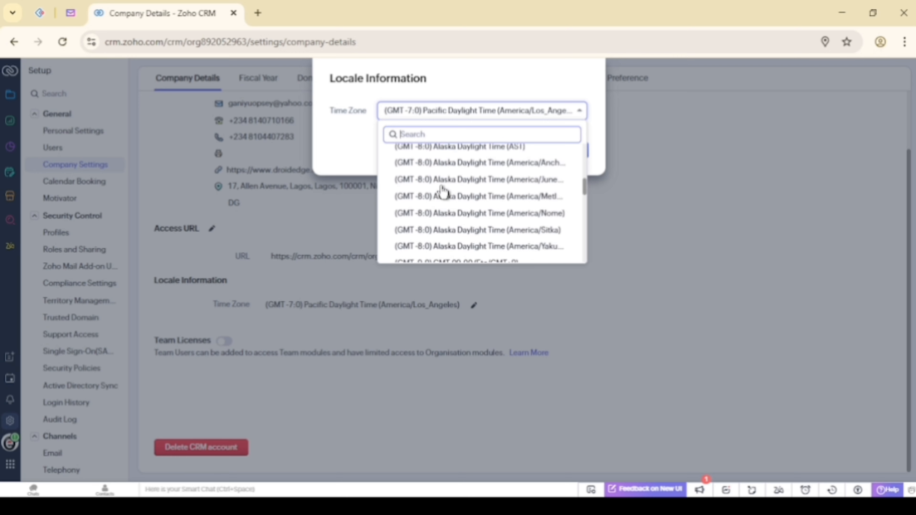
pyautogui.scroll(10, 444, 193)
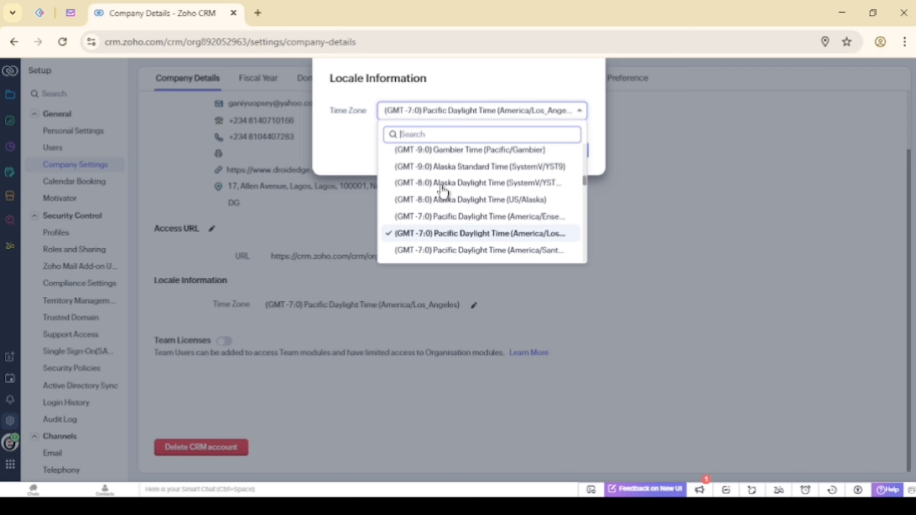
pyautogui.scroll(2, 443, 192)
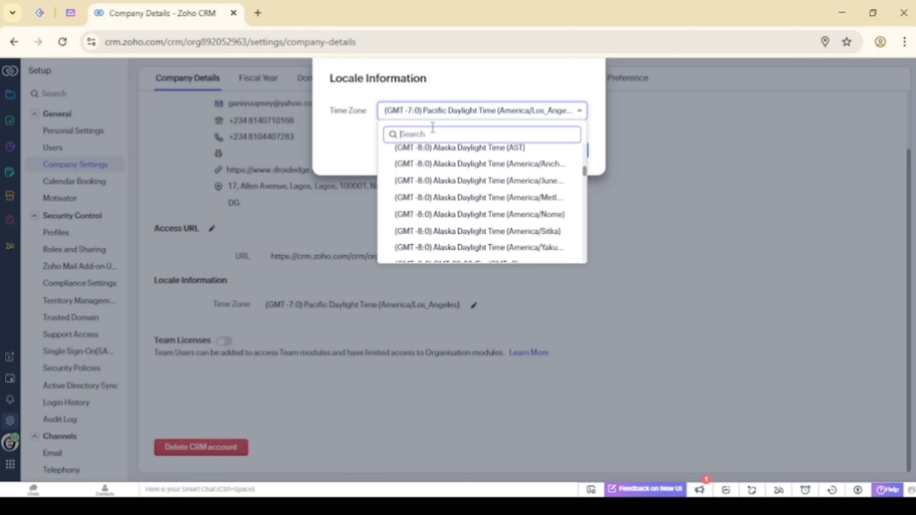
pyautogui.write('laga')
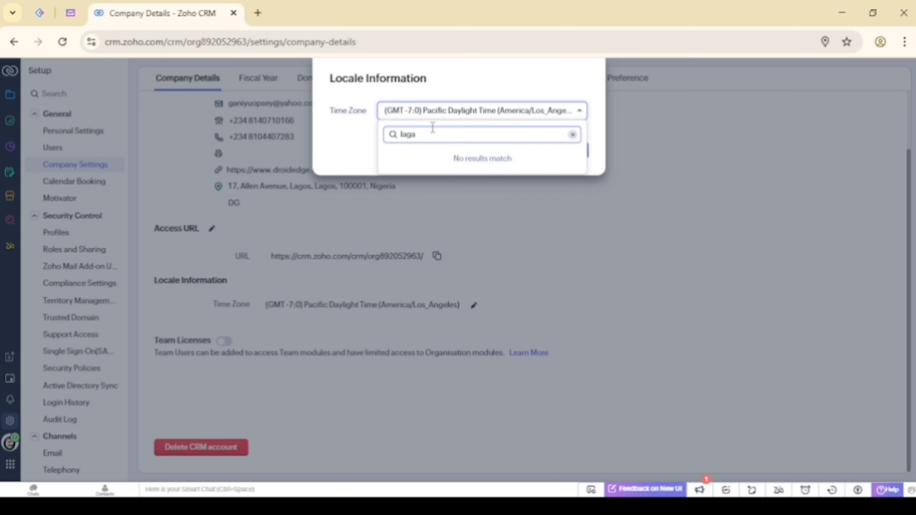
pyautogui.press('BackSpace')
pyautogui.write('o')
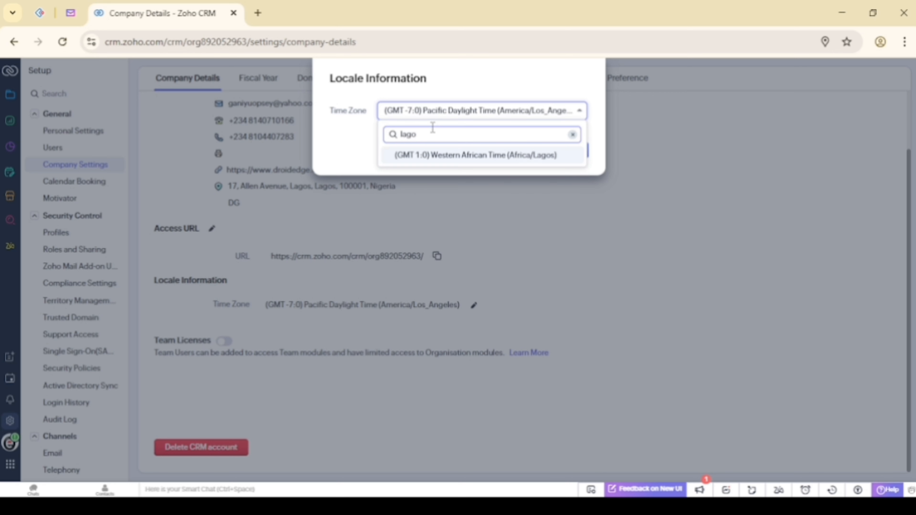
pyautogui.click(443, 158)
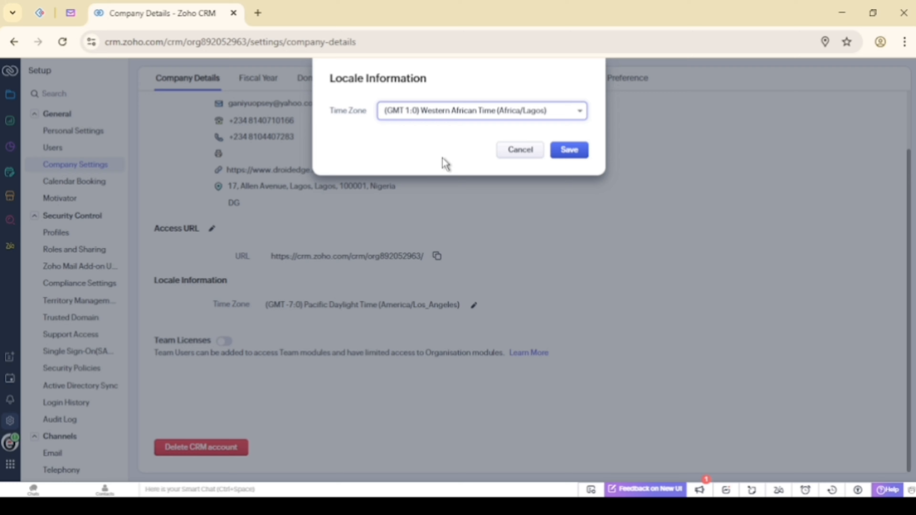
pyautogui.click(558, 159)
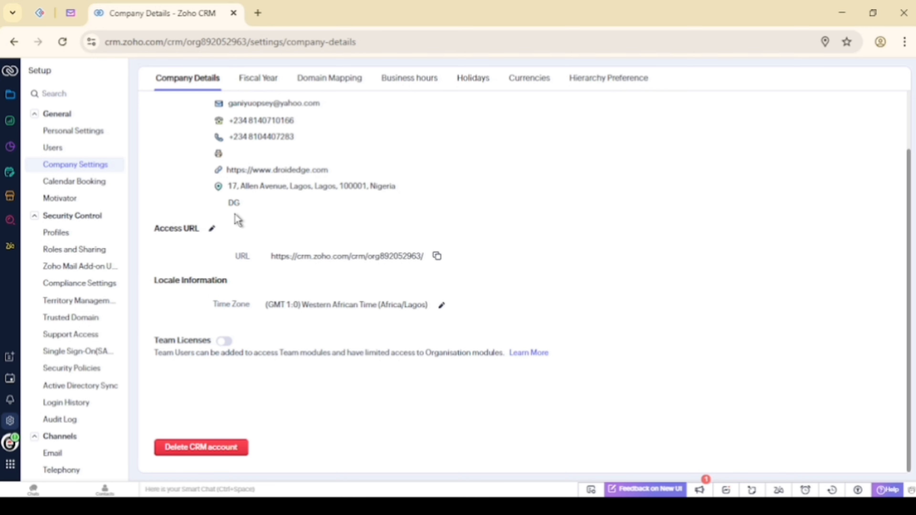
pyautogui.scroll(2, 238, 221)
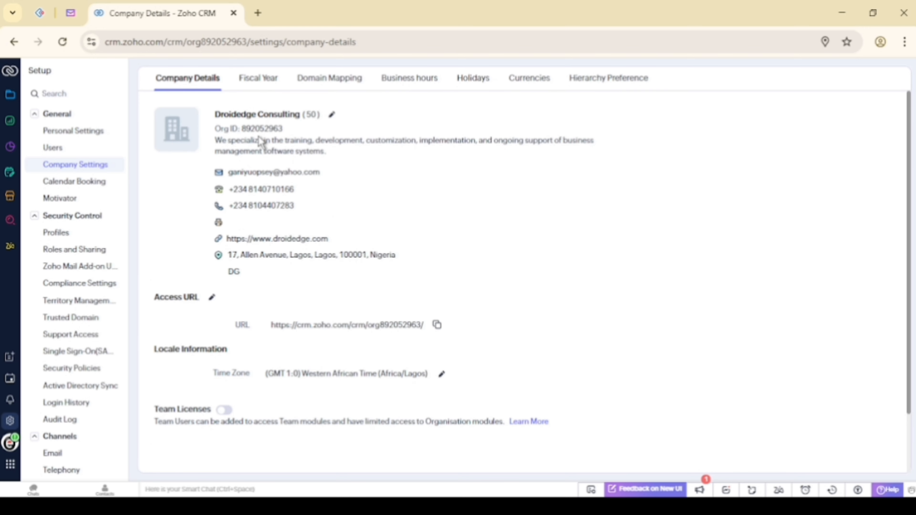
pyautogui.scroll(-2, 262, 143)
pyautogui.scroll(2, 262, 143)
# Review Fiscal Year start-month and custom options, then discard, keeping Standard starting January
pyautogui.click(265, 79)
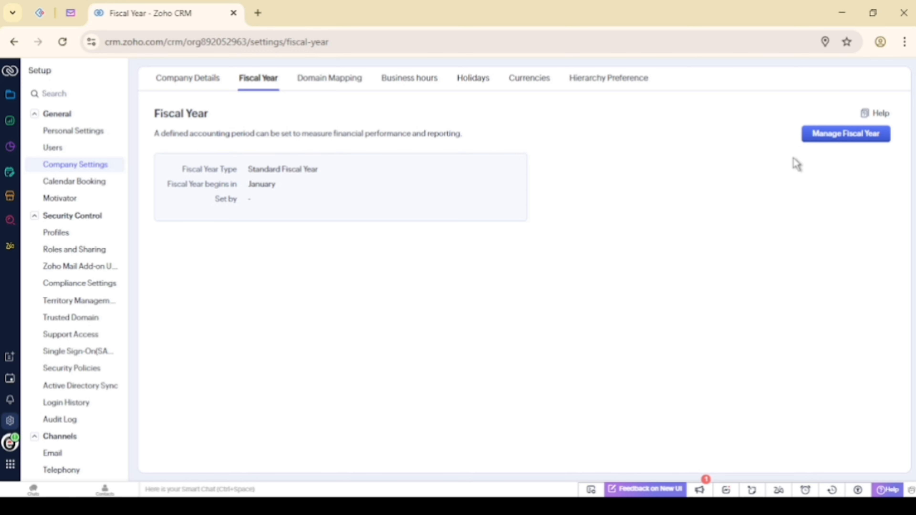
pyautogui.click(824, 141)
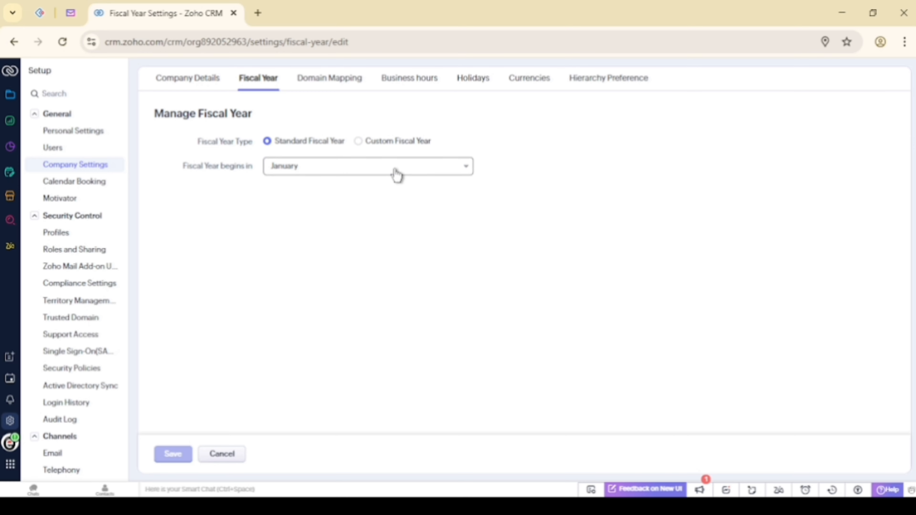
pyautogui.click(397, 174)
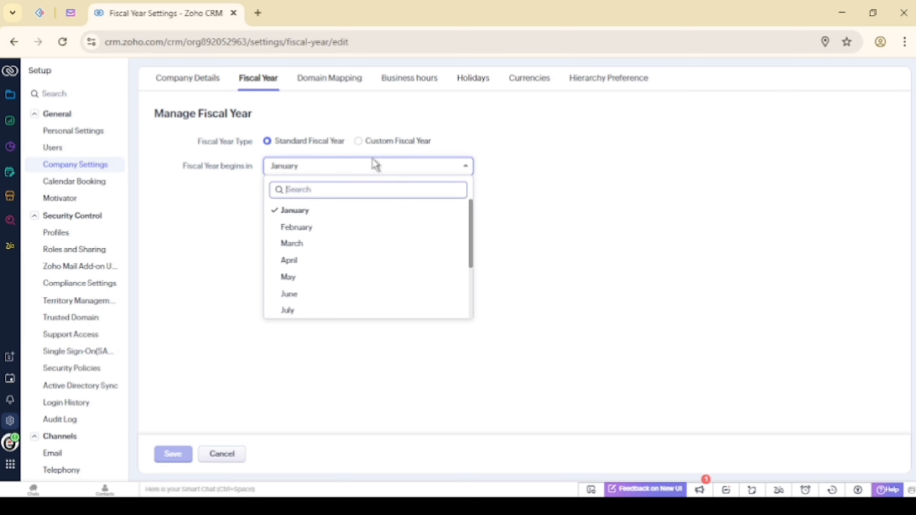
pyautogui.click(364, 146)
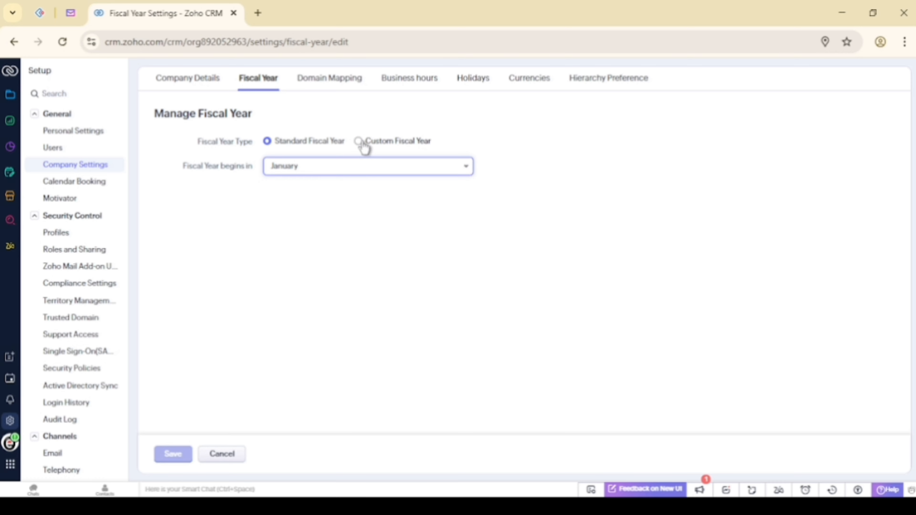
pyautogui.click(359, 145)
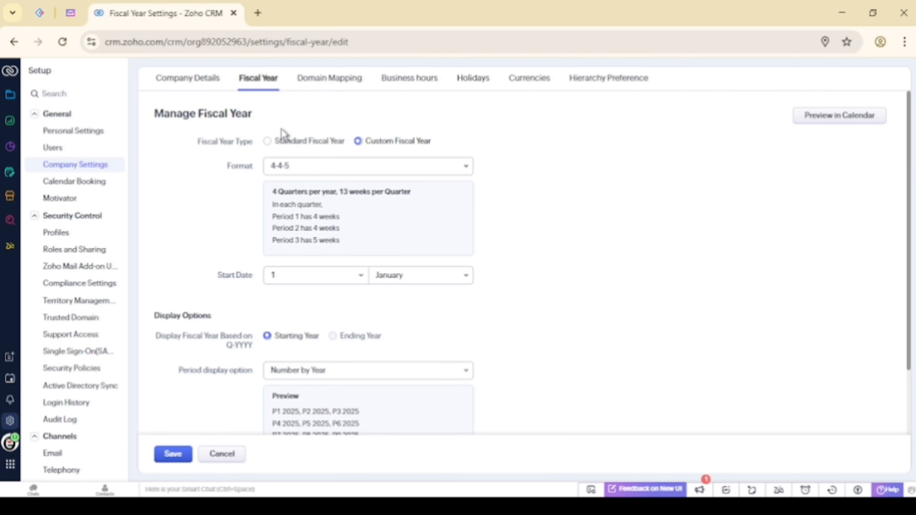
pyautogui.click(253, 86)
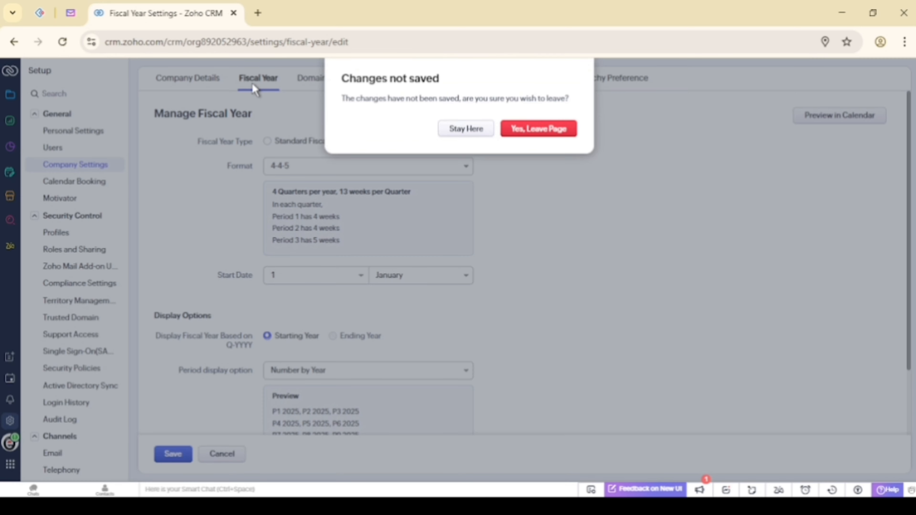
pyautogui.click(537, 129)
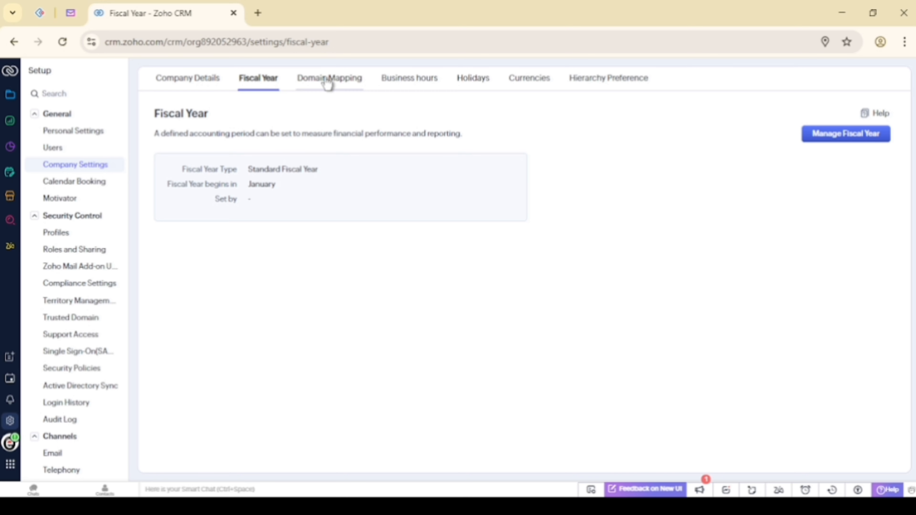
# Open Domain Mapping settings and highlight crm.zoho.com in the page address
pyautogui.click(327, 83)
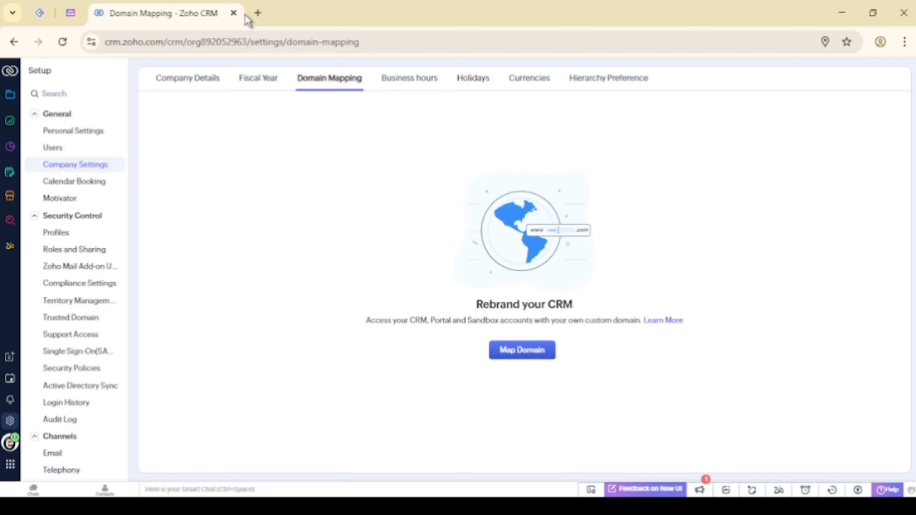
pyautogui.click(163, 40)
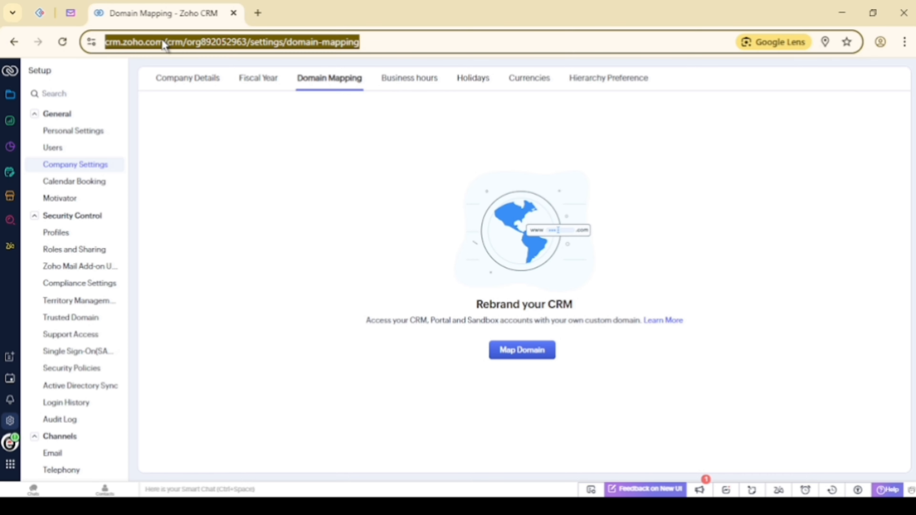
pyautogui.click(162, 38)
pyautogui.moveTo(196, 41); pyautogui.dragTo(134, 41)
pyautogui.click(257, 135)
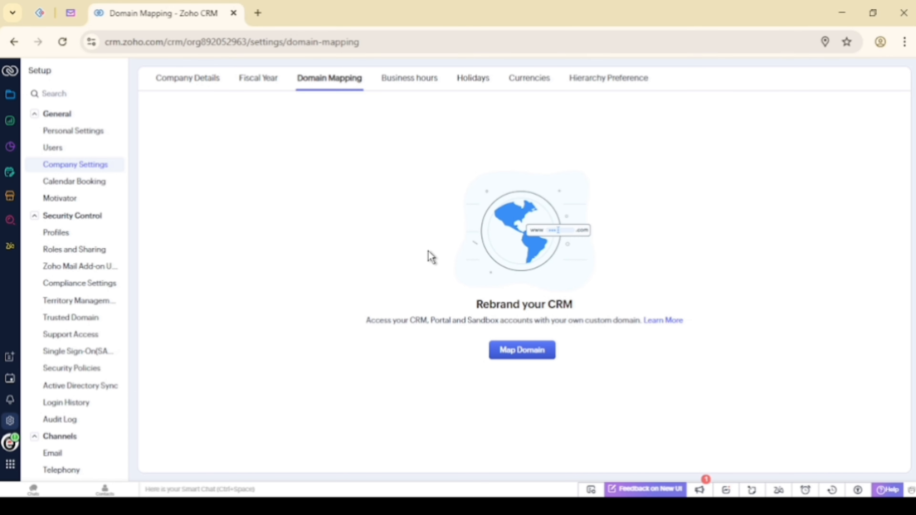
# Preview the Map Domain wizard through Add Domain, cancel it, and highlight zoho.com in the address
pyautogui.click(508, 355)
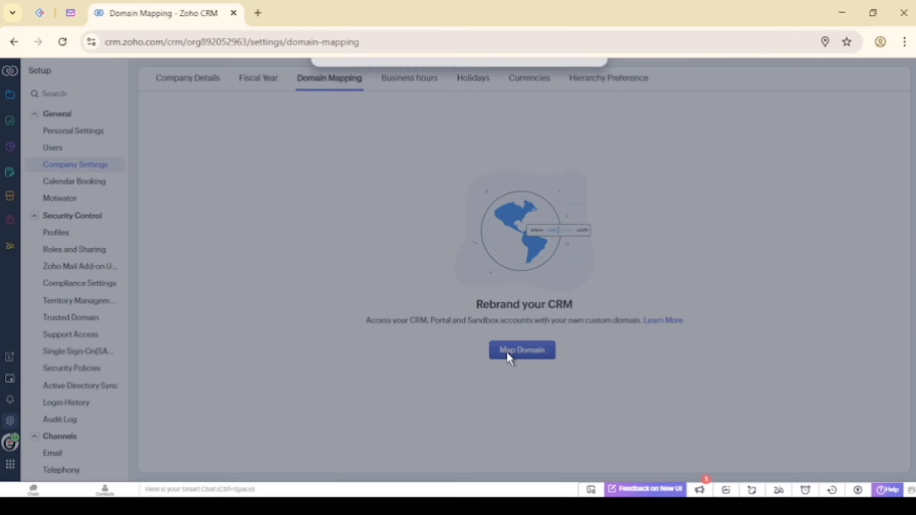
pyautogui.moveTo(458, 157)
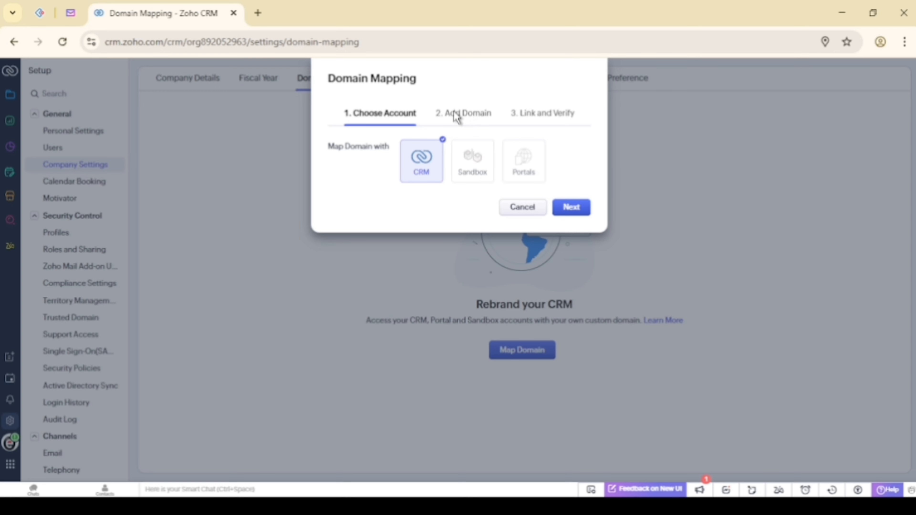
pyautogui.click(560, 211)
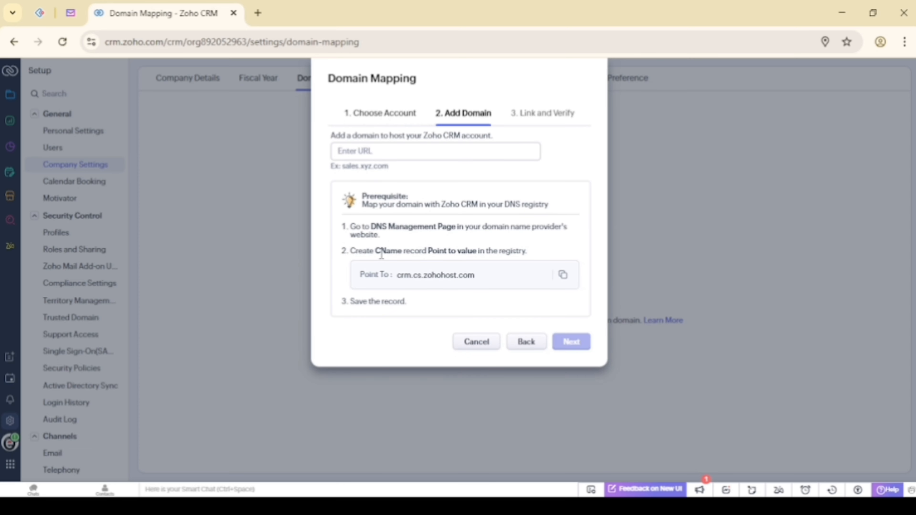
pyautogui.moveTo(376, 251); pyautogui.dragTo(428, 249)
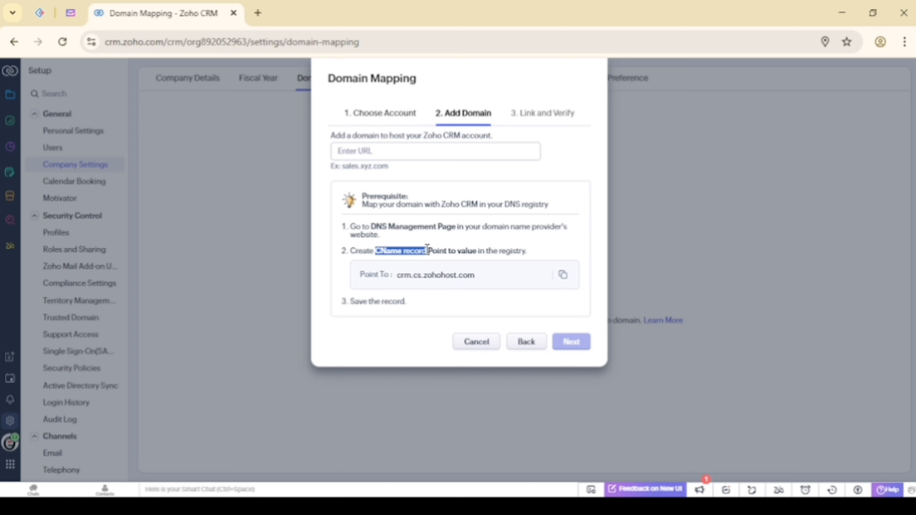
pyautogui.click(438, 216)
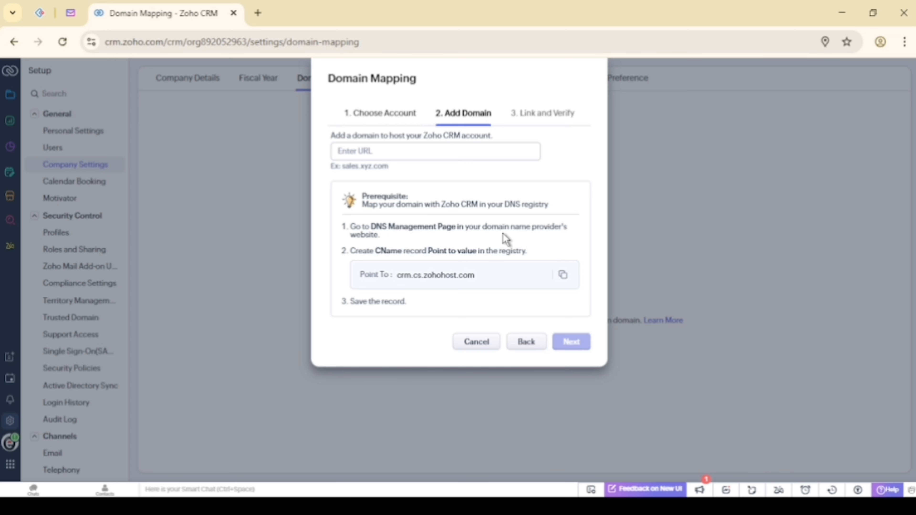
pyautogui.click(476, 342)
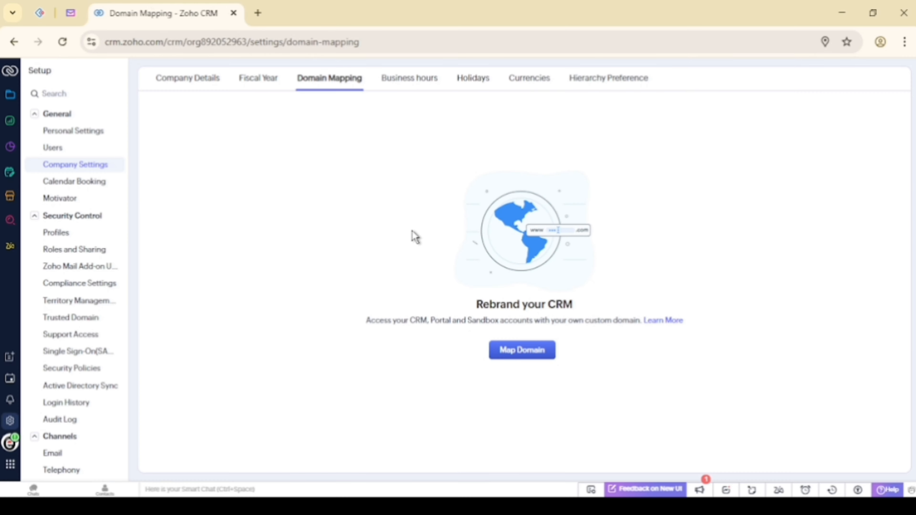
pyautogui.click(186, 35)
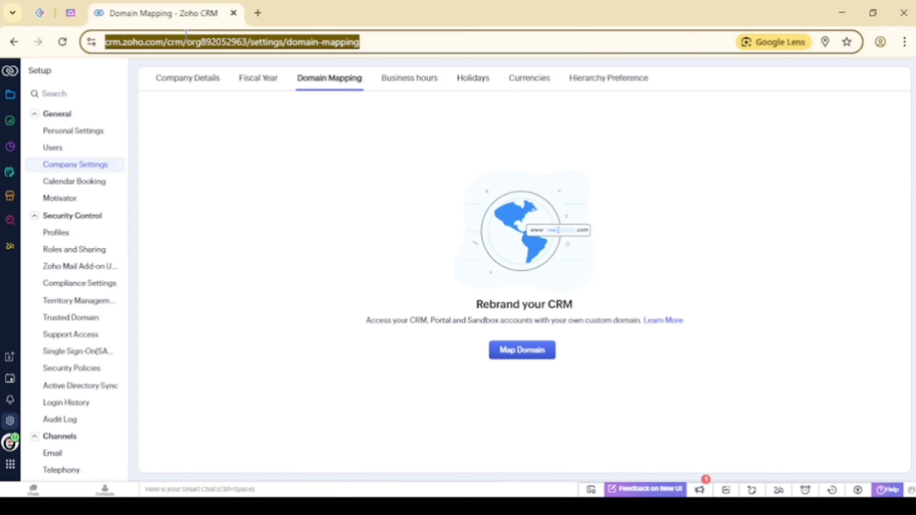
pyautogui.click(183, 37)
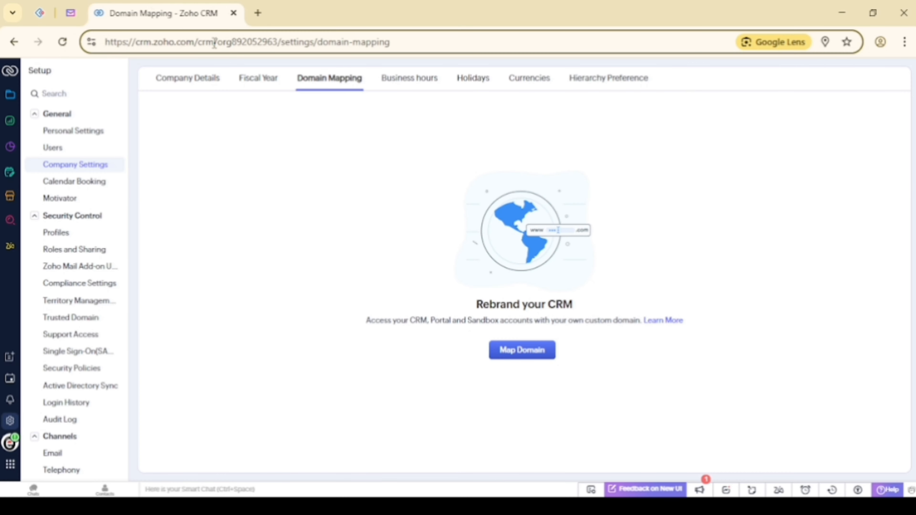
pyautogui.moveTo(195, 42); pyautogui.dragTo(153, 43)
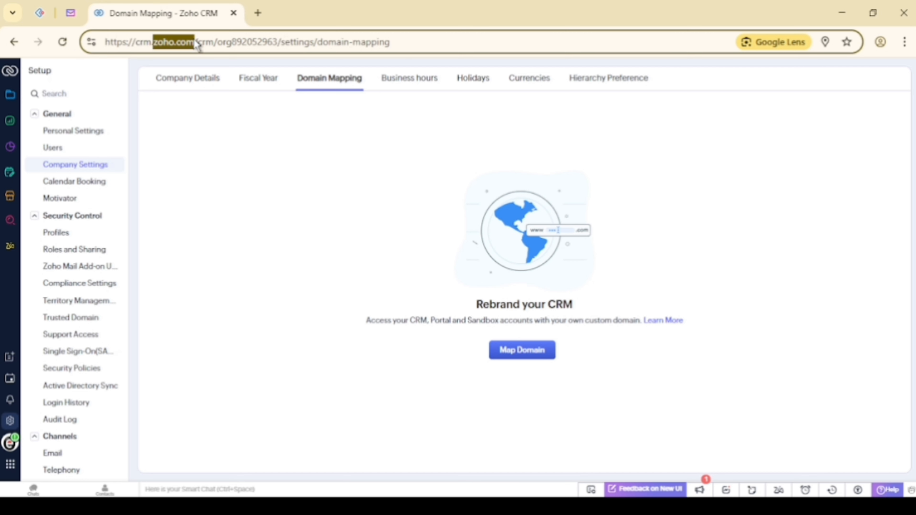
pyautogui.click(373, 217)
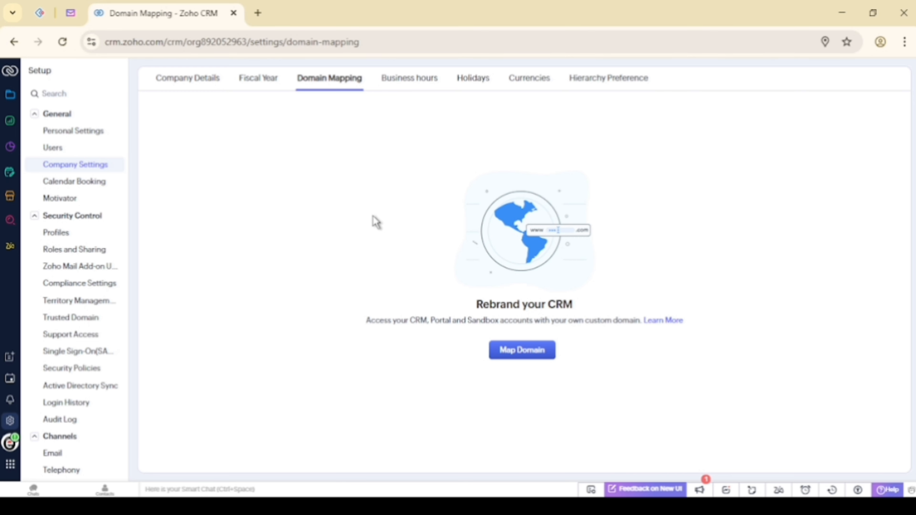
# Create and save new business hours set to 24 Hours X 5 days
pyautogui.click(407, 84)
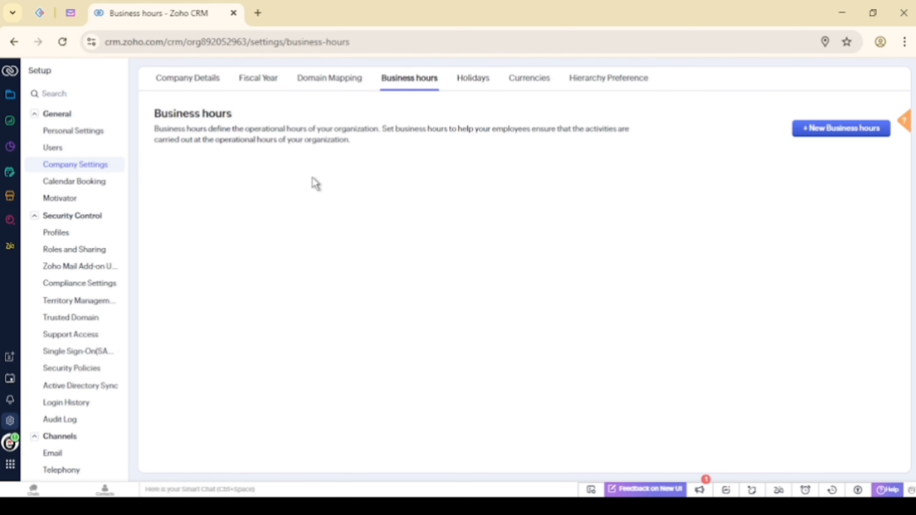
pyautogui.click(817, 136)
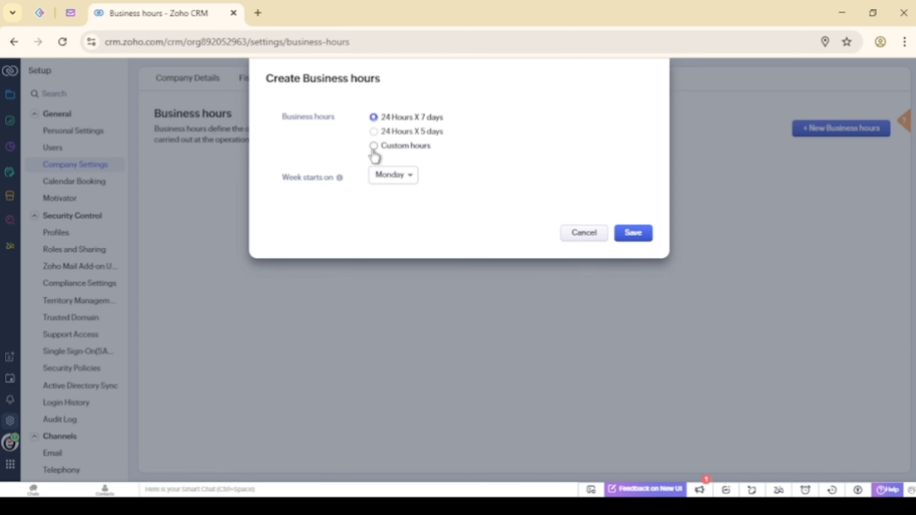
pyautogui.click(373, 132)
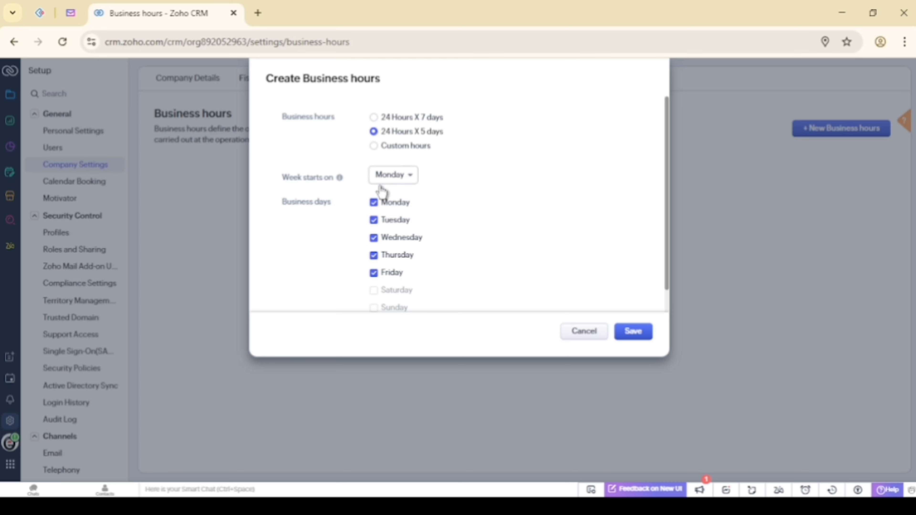
pyautogui.scroll(-1, 388, 195)
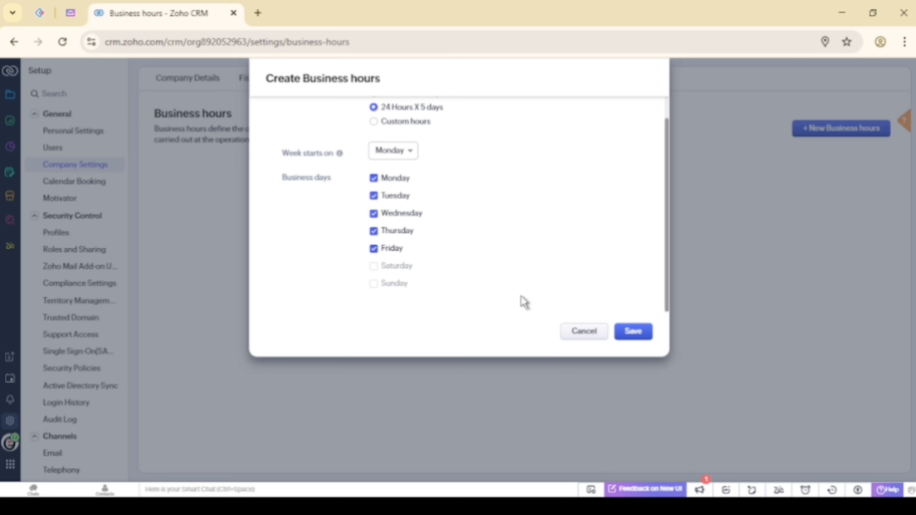
pyautogui.click(645, 338)
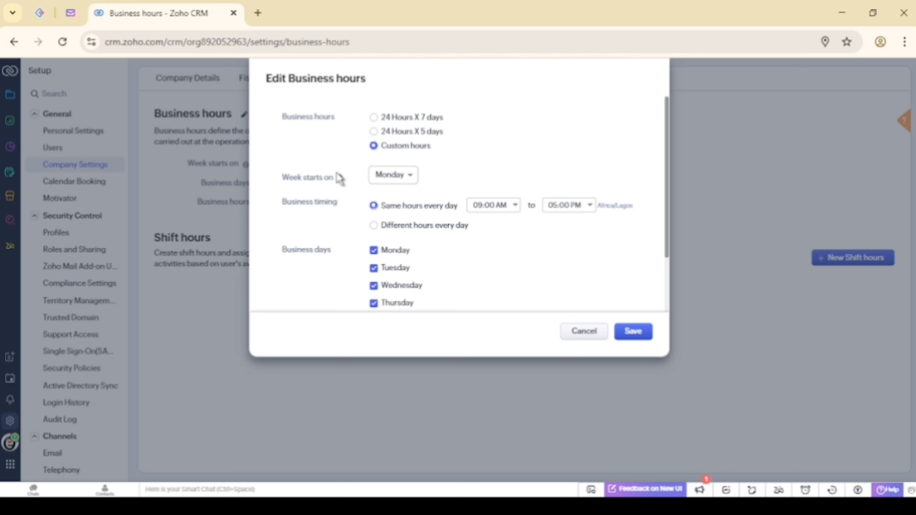
# Keep Monday as week start, use the same 09:00 AM–05:00 PM hours daily, and save
pyautogui.click(385, 177)
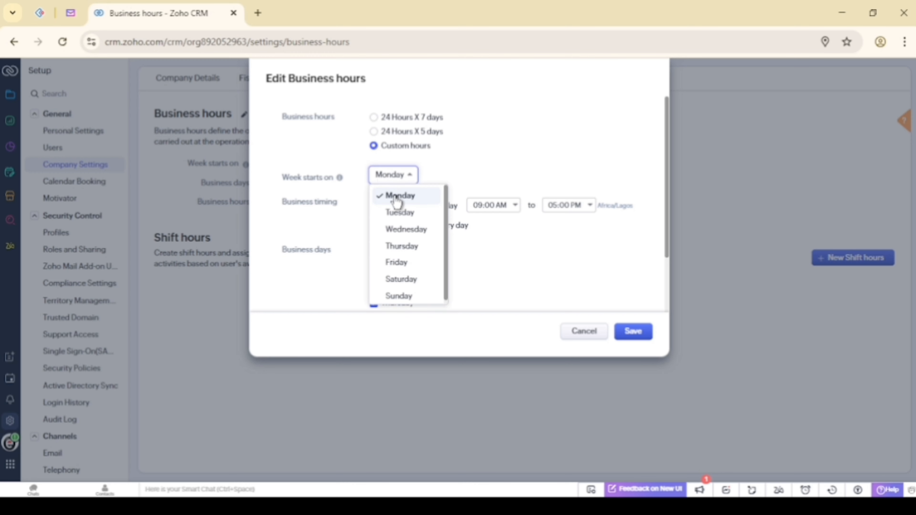
pyautogui.click(473, 170)
pyautogui.scroll(-2, 474, 170)
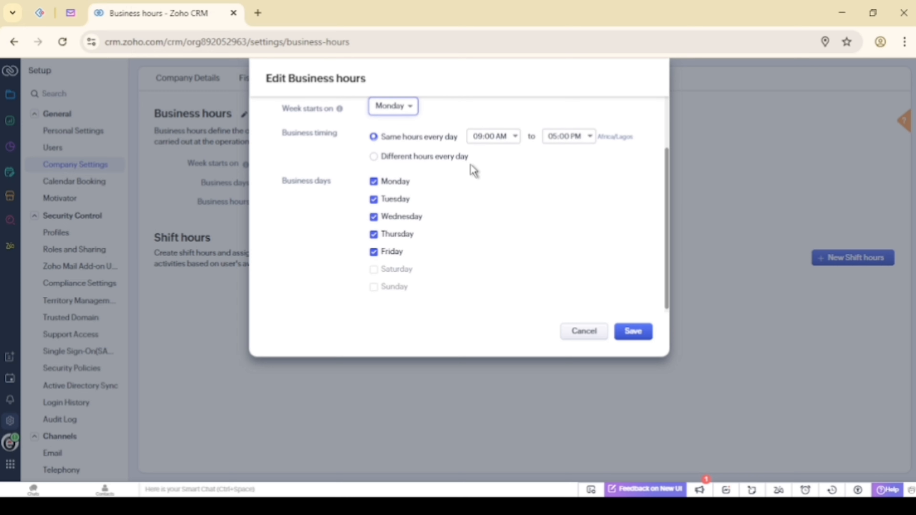
pyautogui.scroll(1, 473, 171)
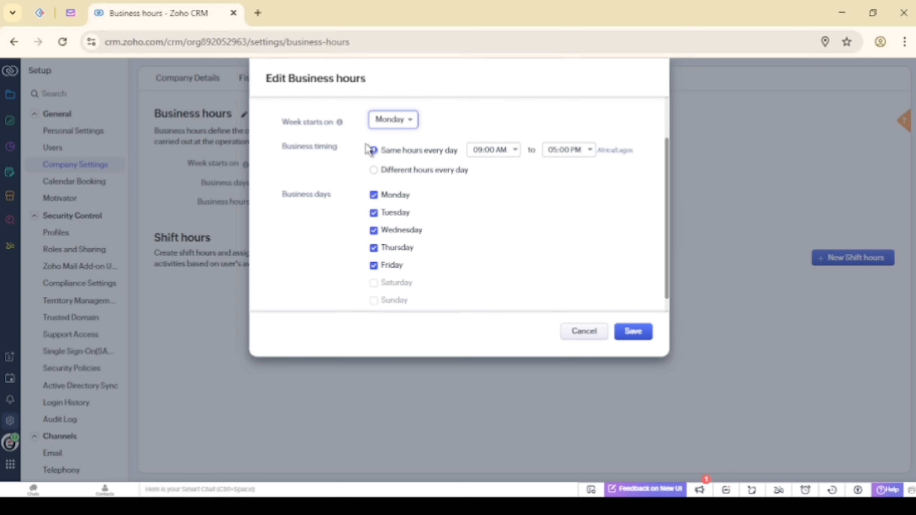
pyautogui.click(374, 171)
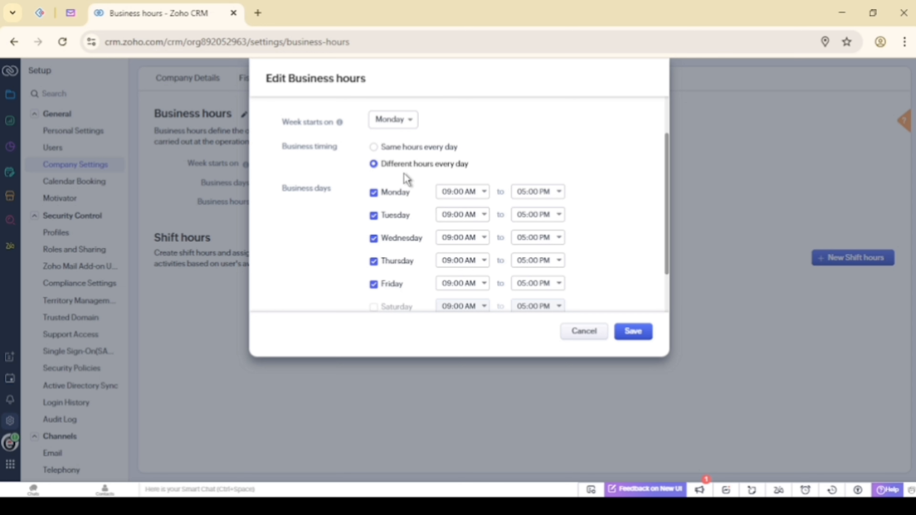
pyautogui.click(374, 148)
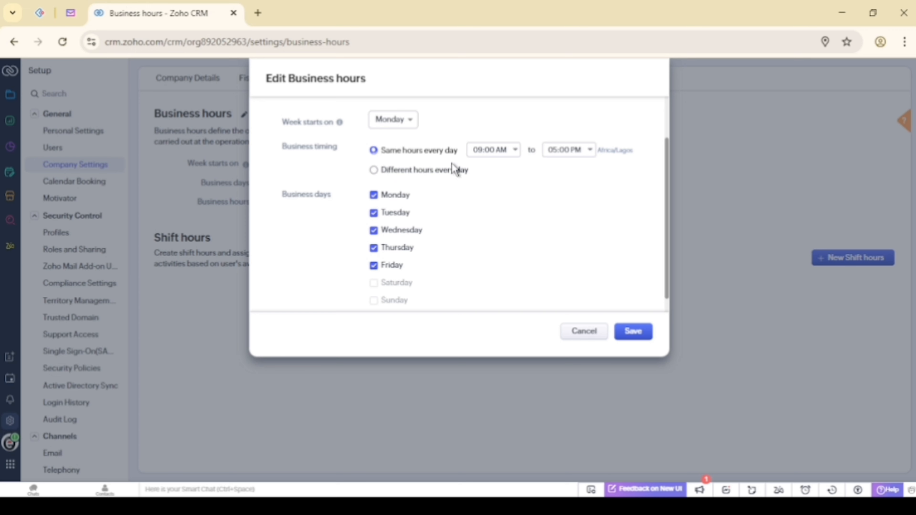
pyautogui.scroll(-1, 449, 211)
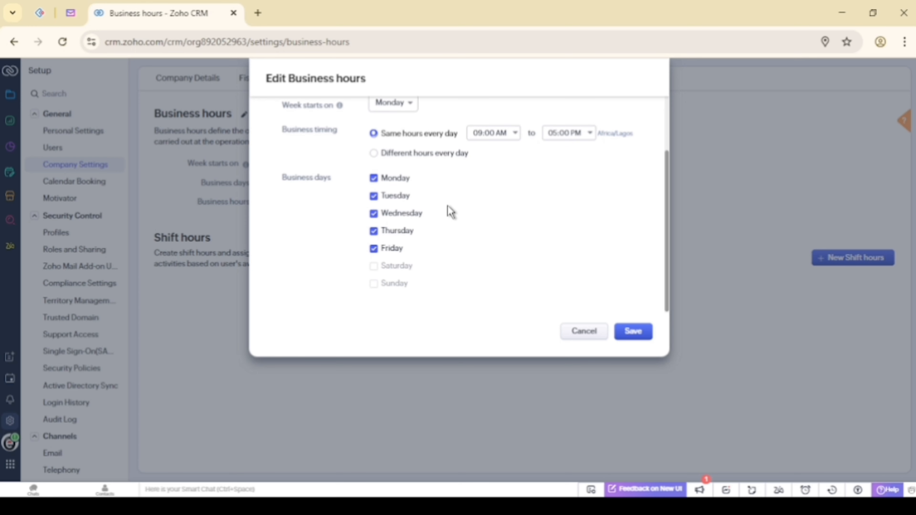
pyautogui.click(634, 332)
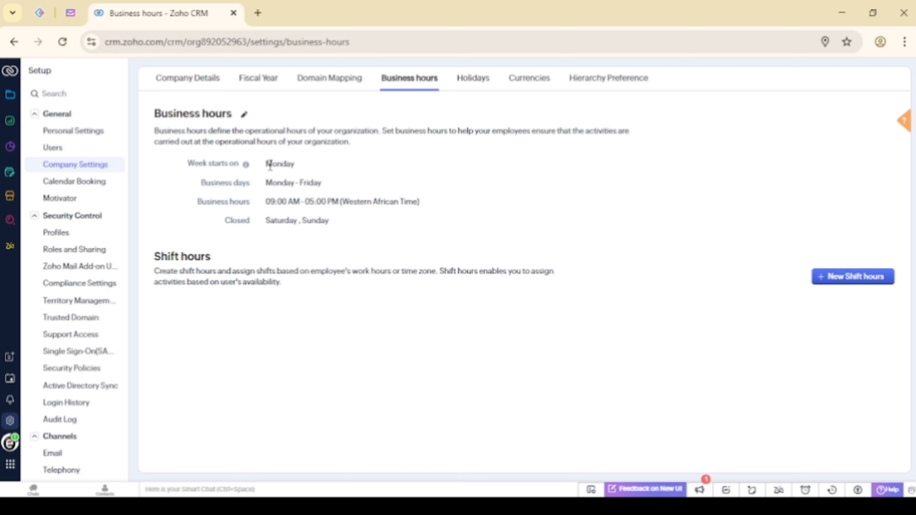
# Start a new holiday list in Holidays for the year 2025
pyautogui.click(466, 86)
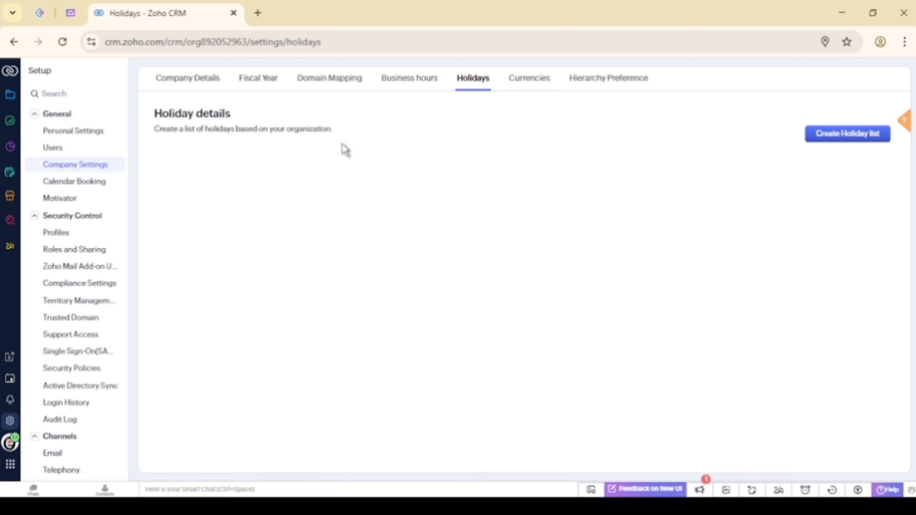
pyautogui.click(815, 144)
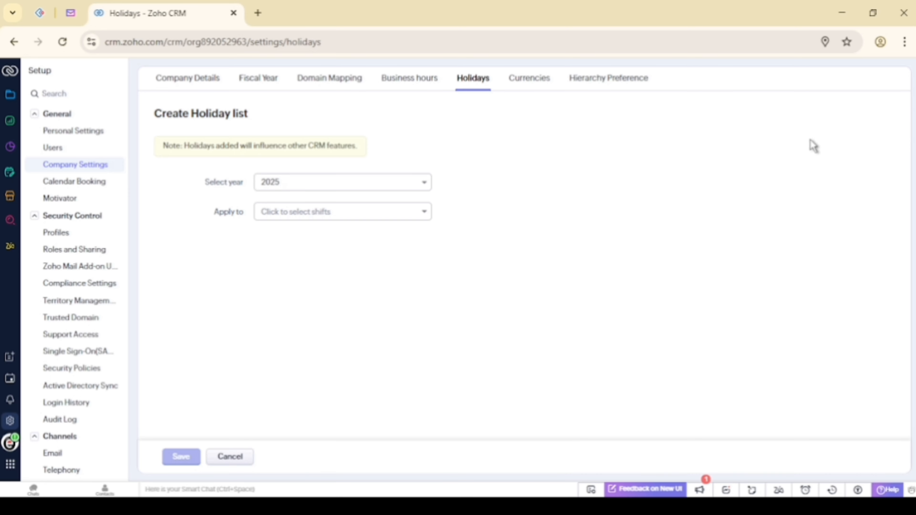
pyautogui.click(318, 187)
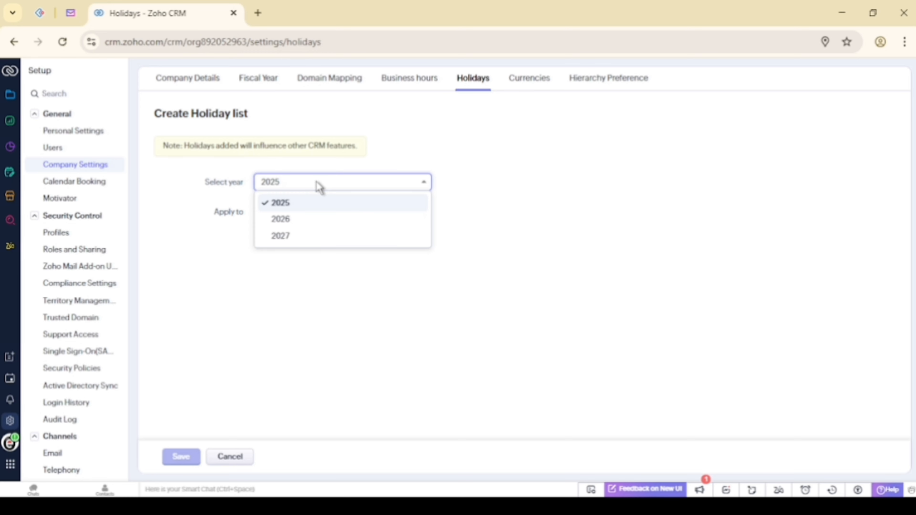
pyautogui.click(231, 245)
# Apply the list to Business holiday and name the holiday Christmas
pyautogui.click(292, 210)
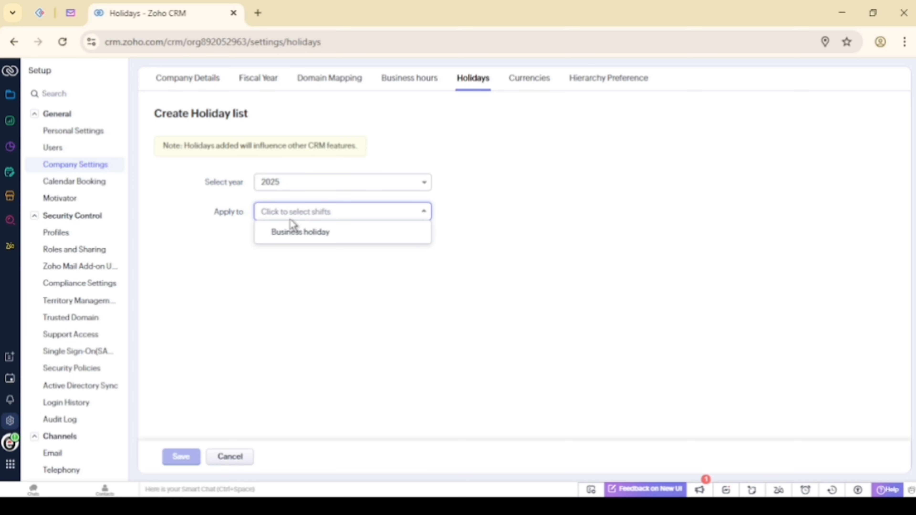
pyautogui.click(284, 237)
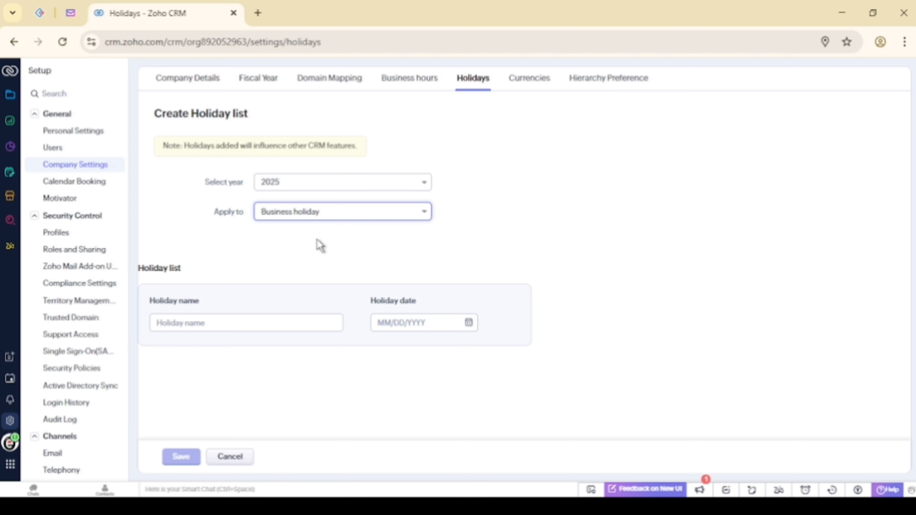
pyautogui.click(237, 326)
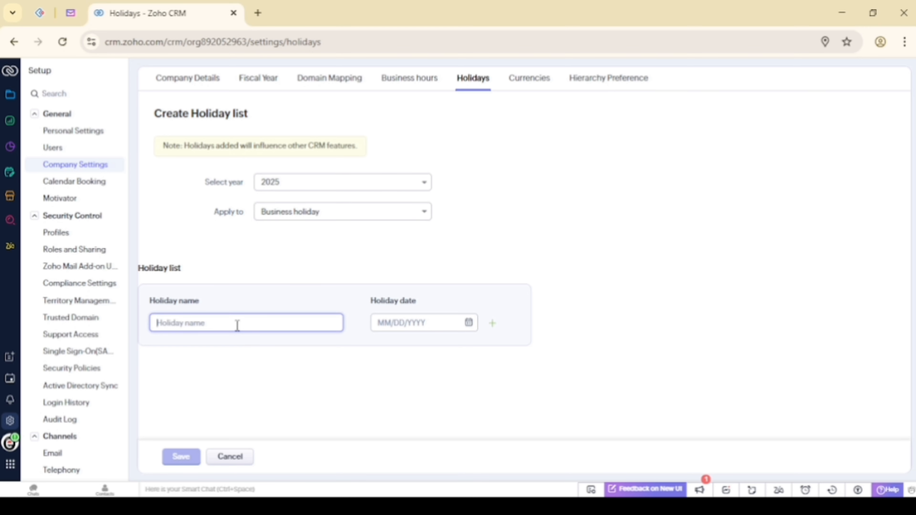
pyautogui.write('Christmas')
# Set the Christmas holiday date to 12/25/2025
pyautogui.click(399, 323)
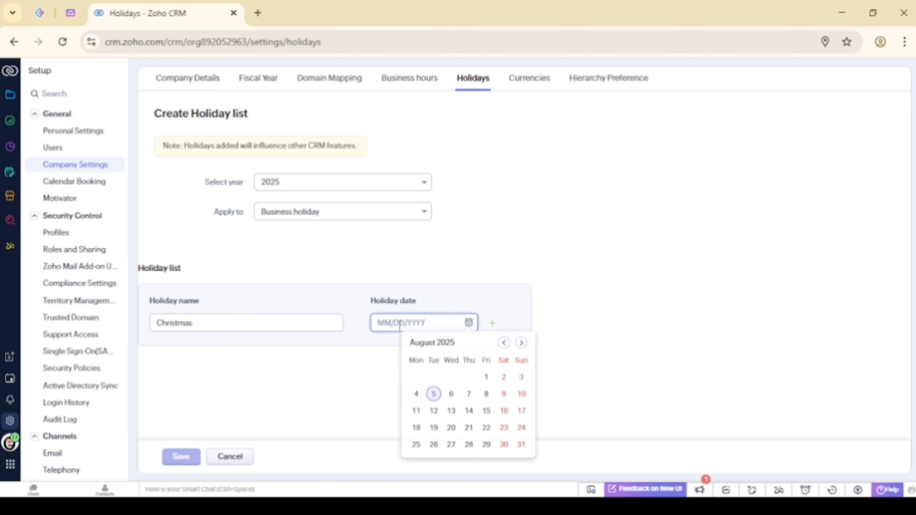
pyautogui.click(522, 343)
pyautogui.click(522, 179)
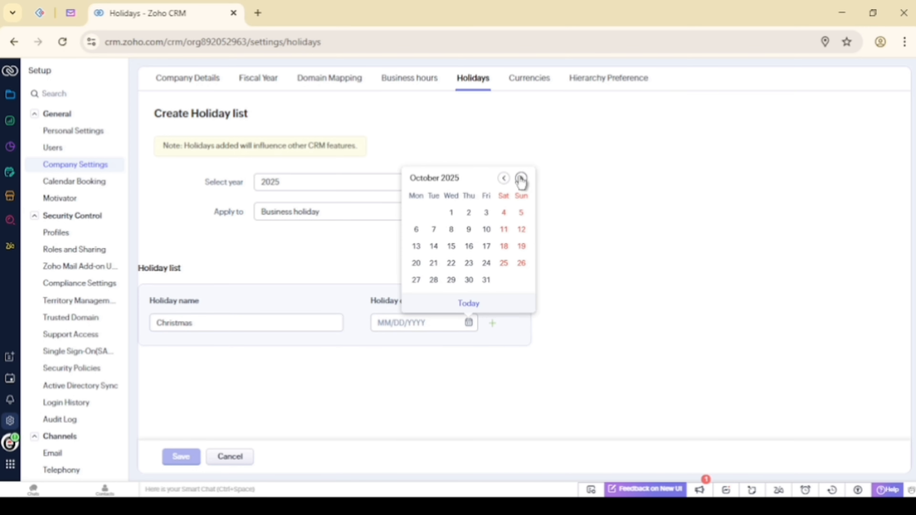
pyautogui.click(521, 179)
pyautogui.click(522, 179)
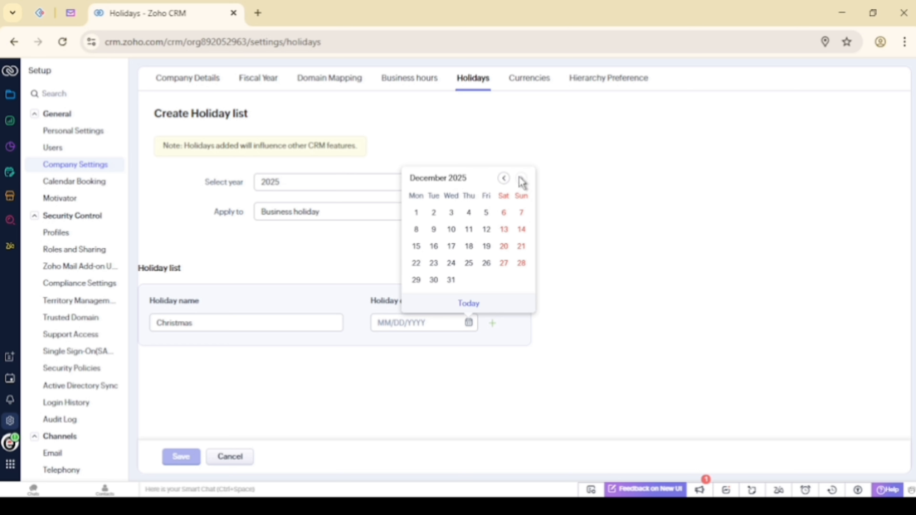
pyautogui.click(469, 266)
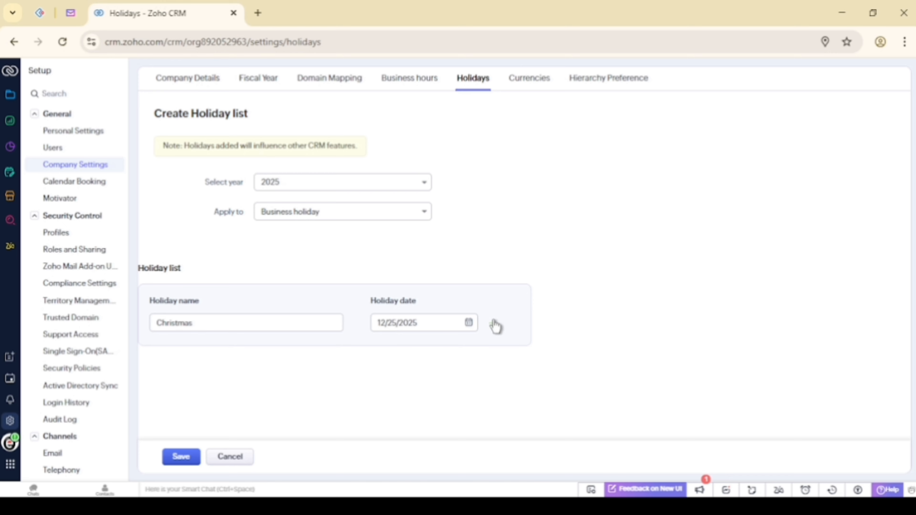
# Remove the extra empty holiday rows, save the list, and go to Currencies
pyautogui.click(494, 324)
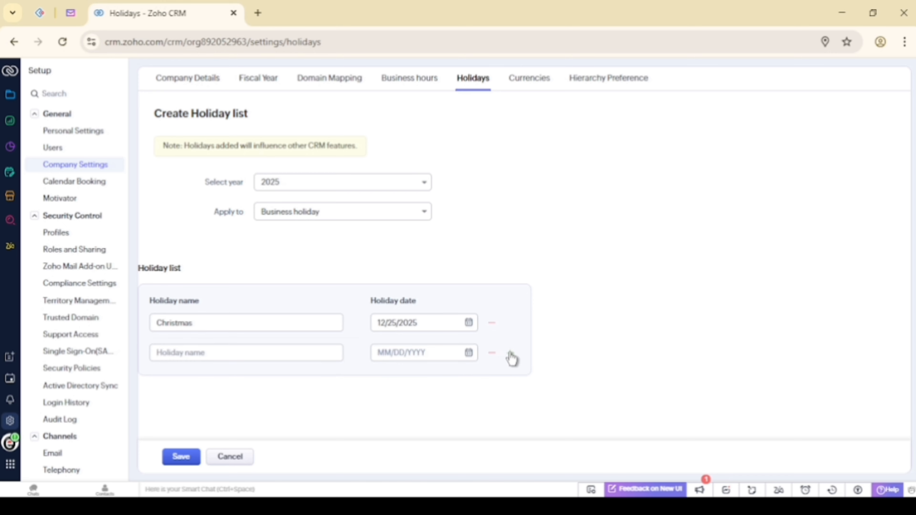
pyautogui.click(510, 354)
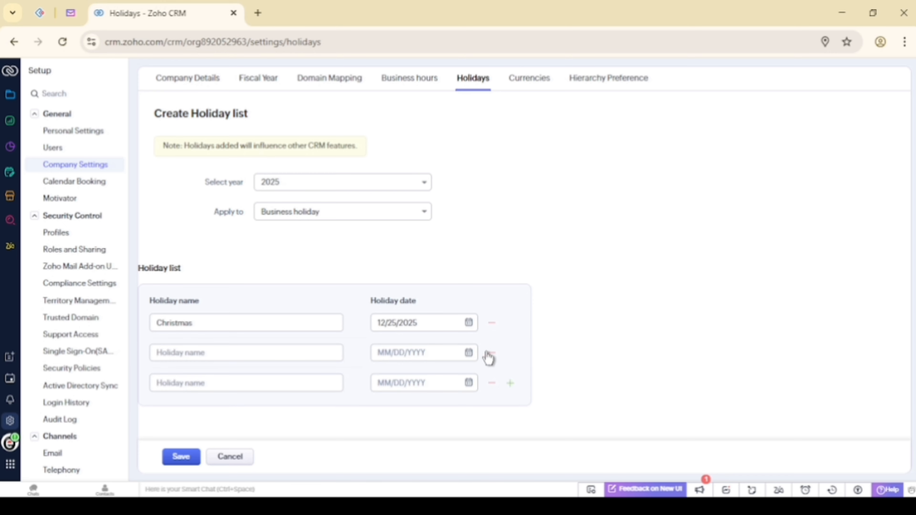
pyautogui.click(492, 354)
pyautogui.click(491, 354)
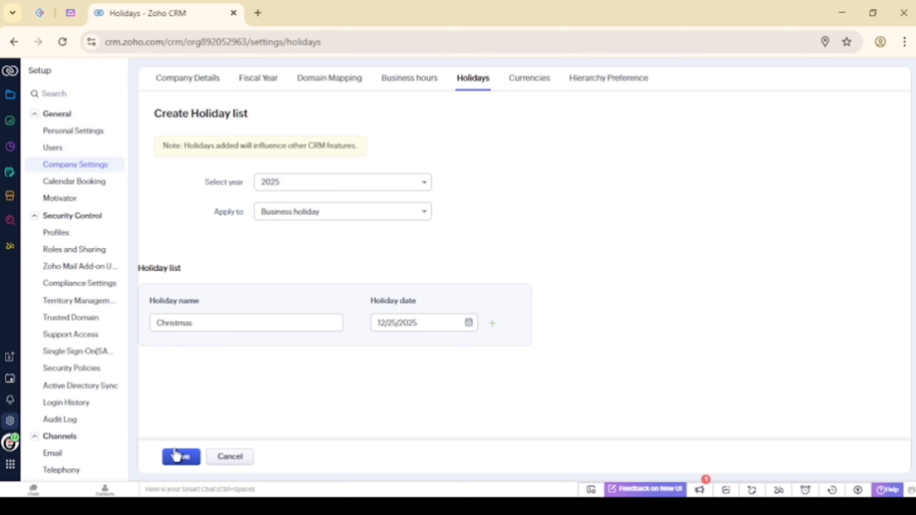
pyautogui.click(176, 455)
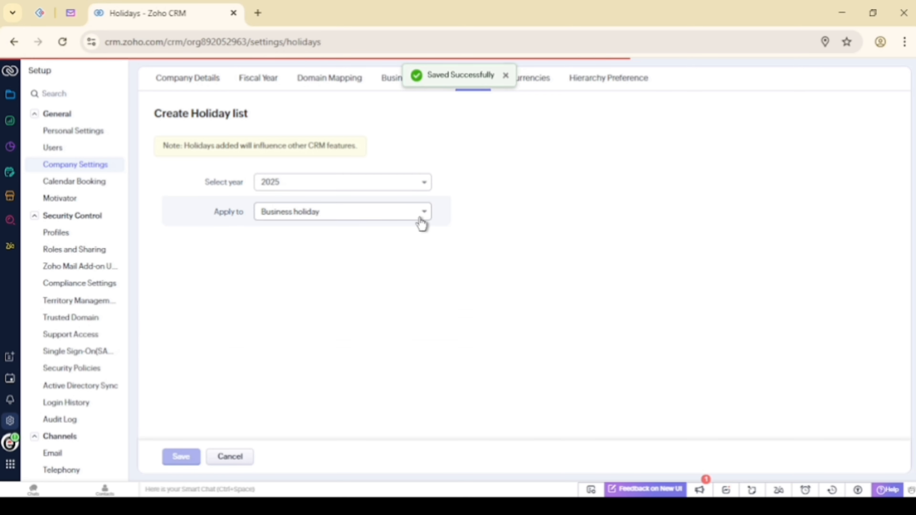
pyautogui.click(547, 86)
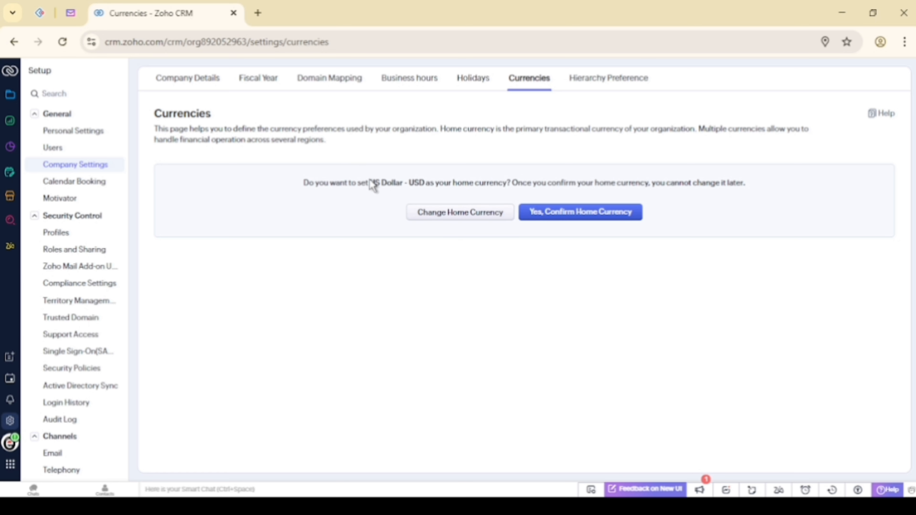
# Replace the suggested US Dollar - USD by browsing the home currency list
pyautogui.moveTo(370, 182); pyautogui.dragTo(428, 182)
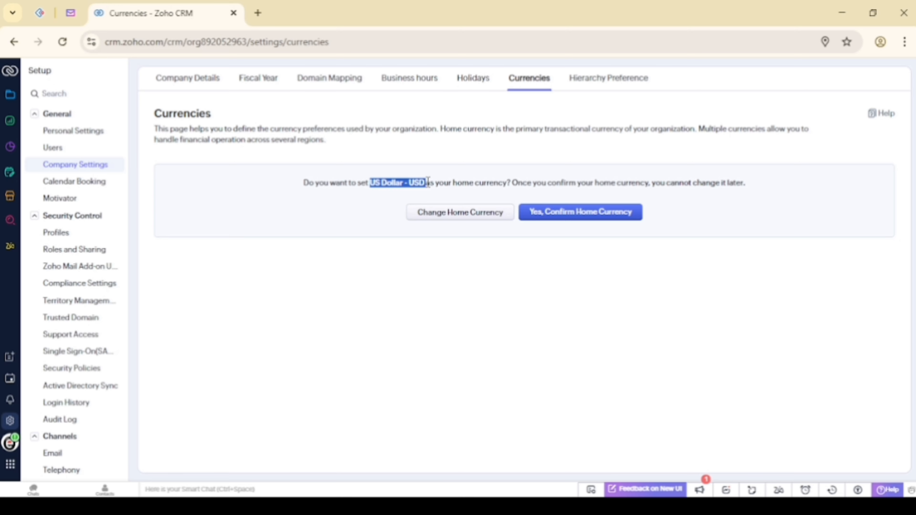
pyautogui.click(461, 217)
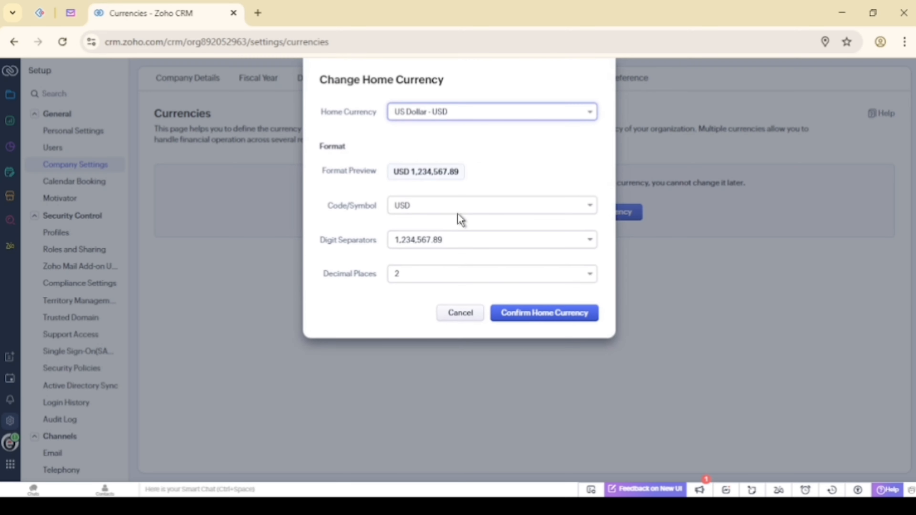
pyautogui.click(456, 112)
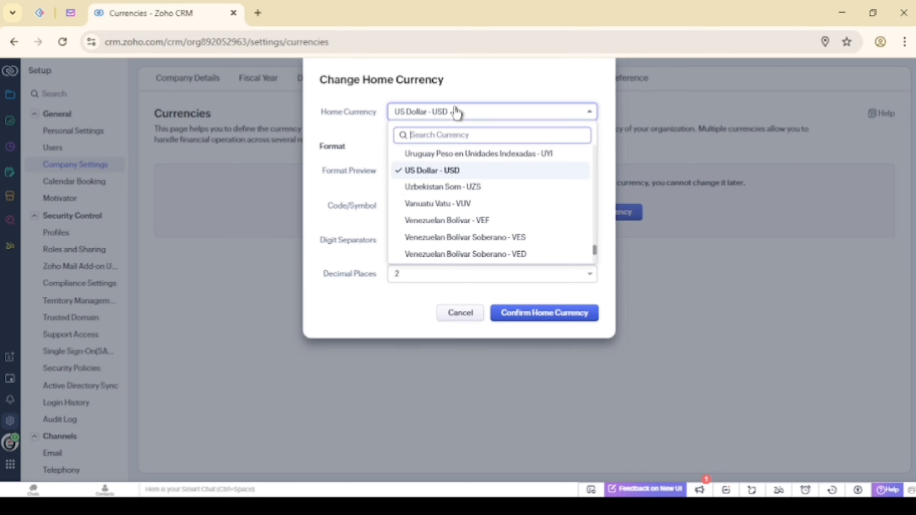
pyautogui.scroll(10, 429, 182)
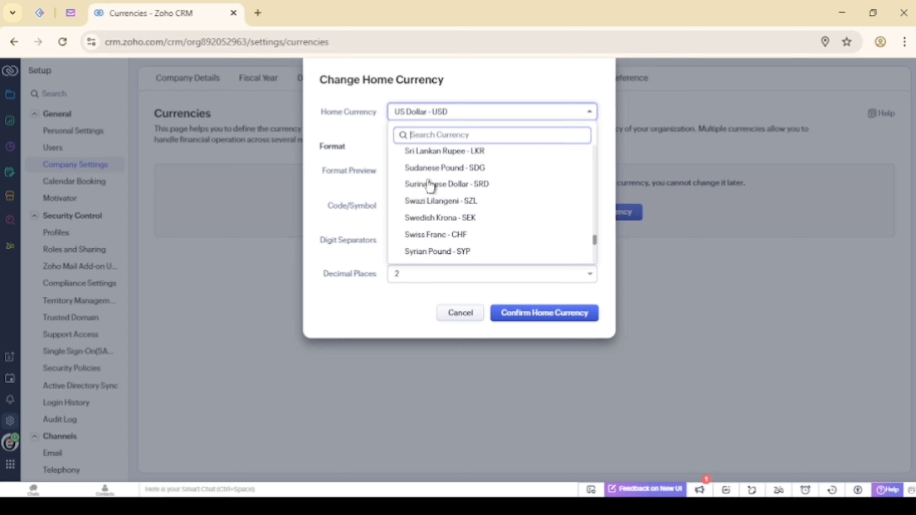
pyautogui.scroll(4, 430, 185)
pyautogui.scroll(-15, 430, 185)
pyautogui.scroll(3, 430, 186)
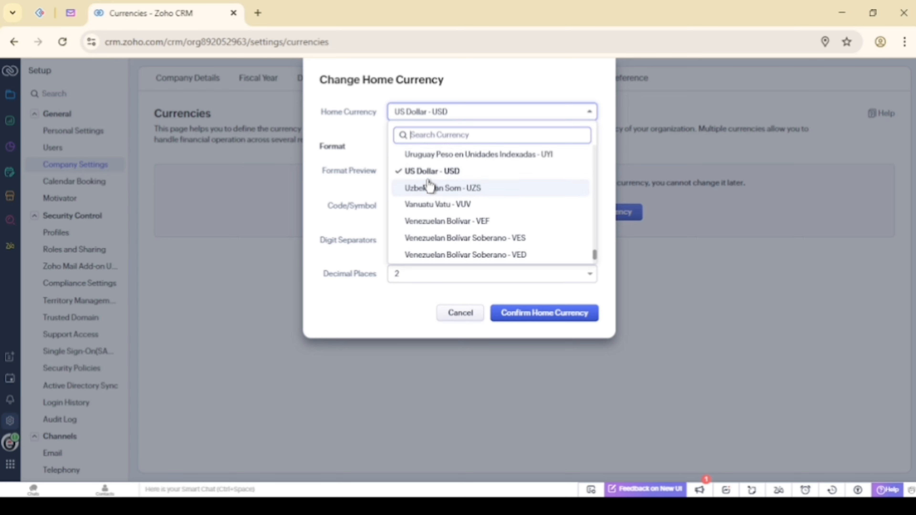
pyautogui.scroll(6, 429, 184)
# Search for Nigerian Naira - NGN and confirm it as home currency
pyautogui.click(425, 134)
pyautogui.write('r')
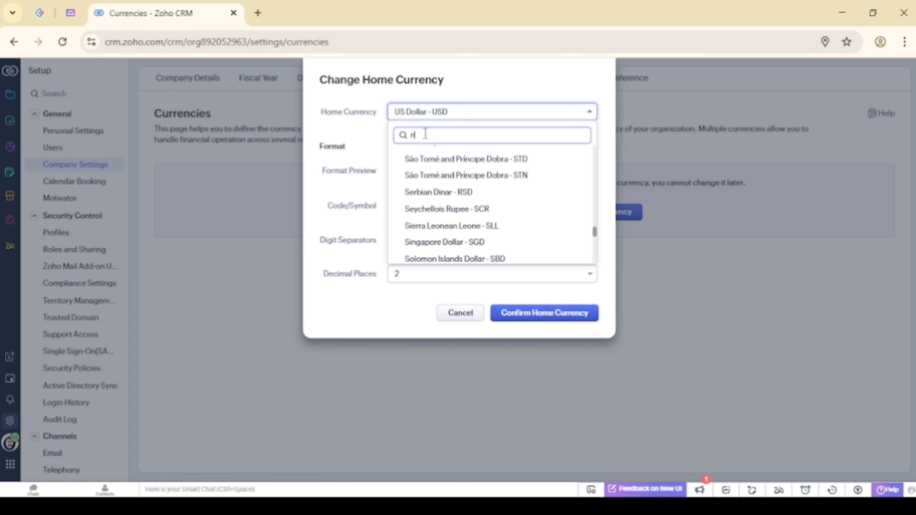
pyautogui.write('air')
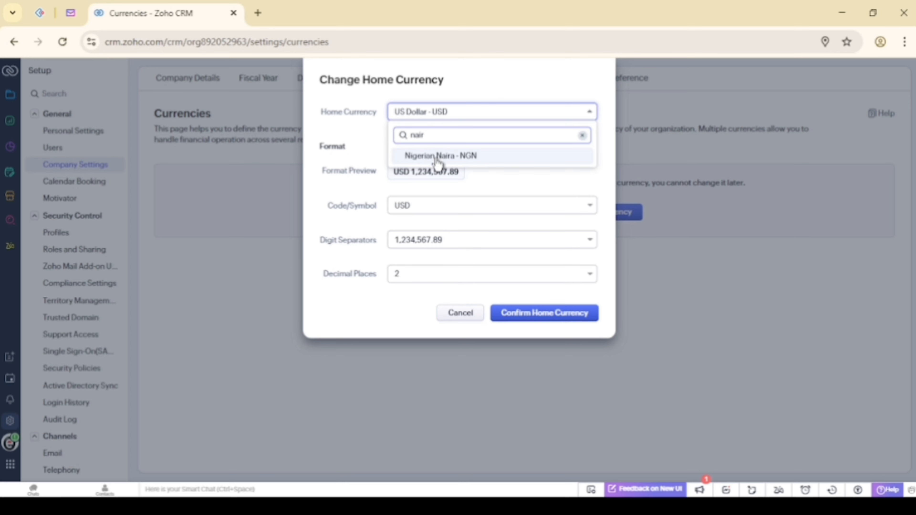
pyautogui.click(428, 155)
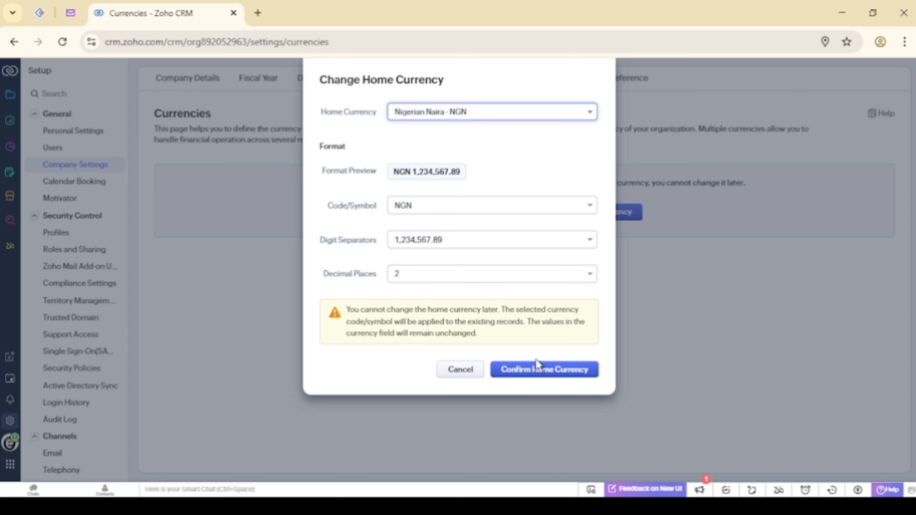
pyautogui.click(517, 371)
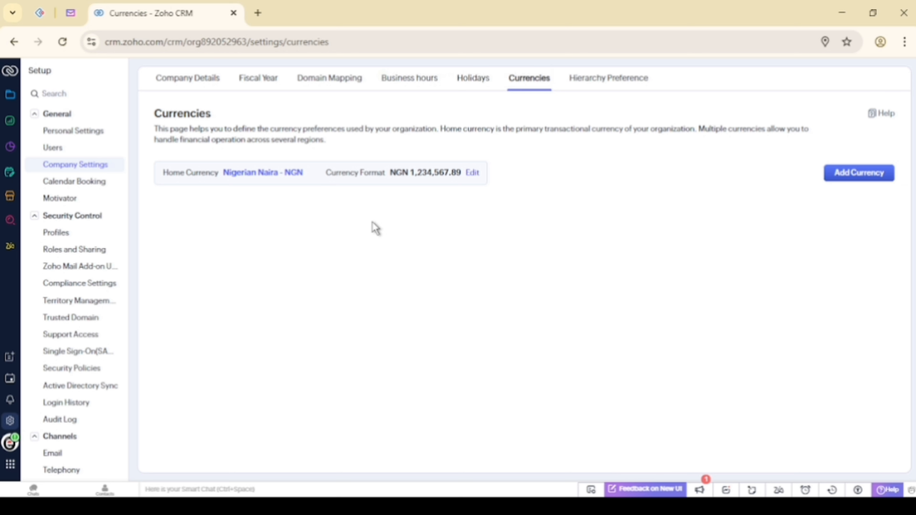
# Keep Role Hierarchy, not Reporting Hierarchy, as the preference, then return to Company Details
pyautogui.click(601, 80)
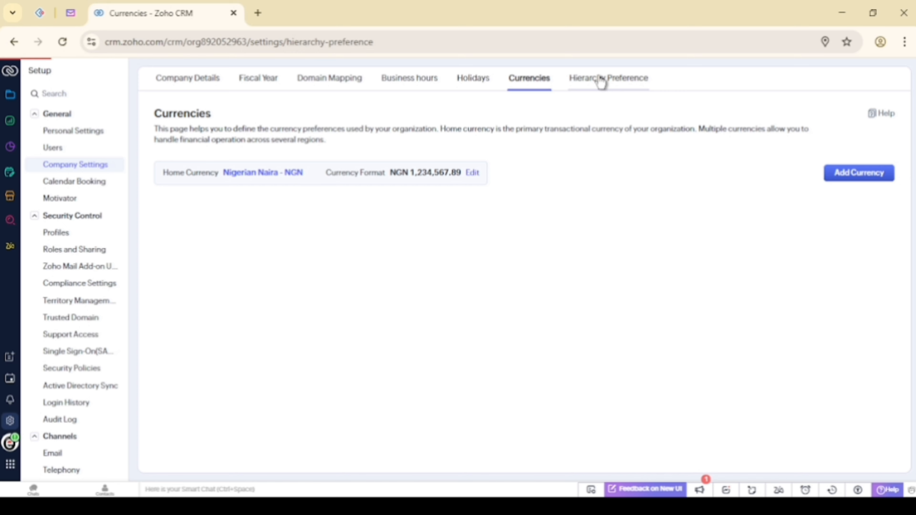
pyautogui.click(158, 189)
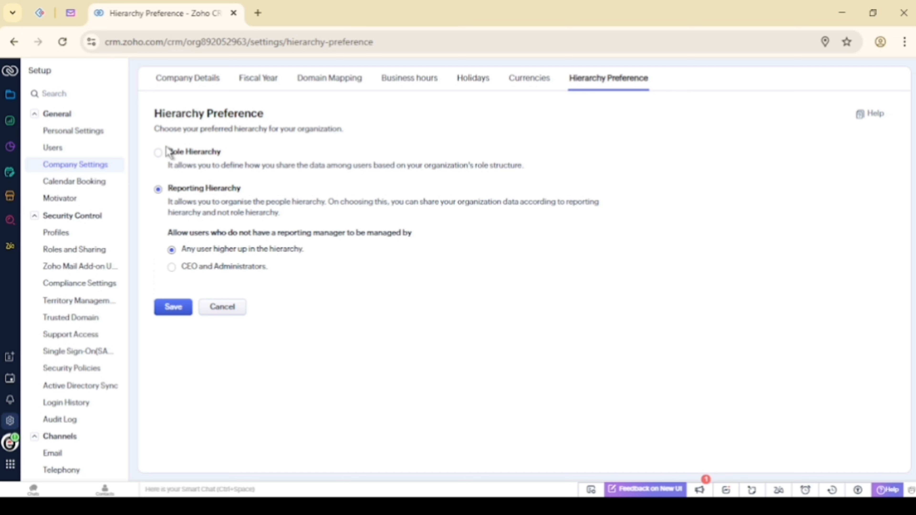
pyautogui.click(159, 158)
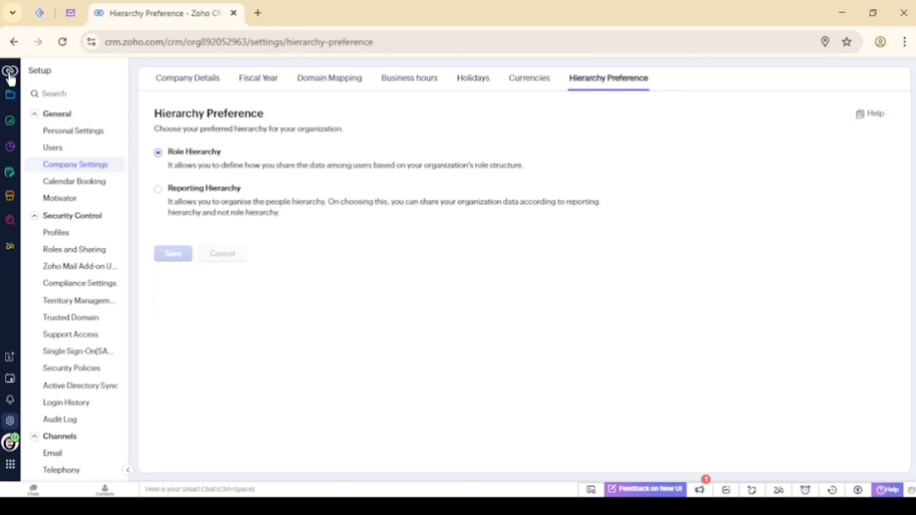
pyautogui.click(208, 88)
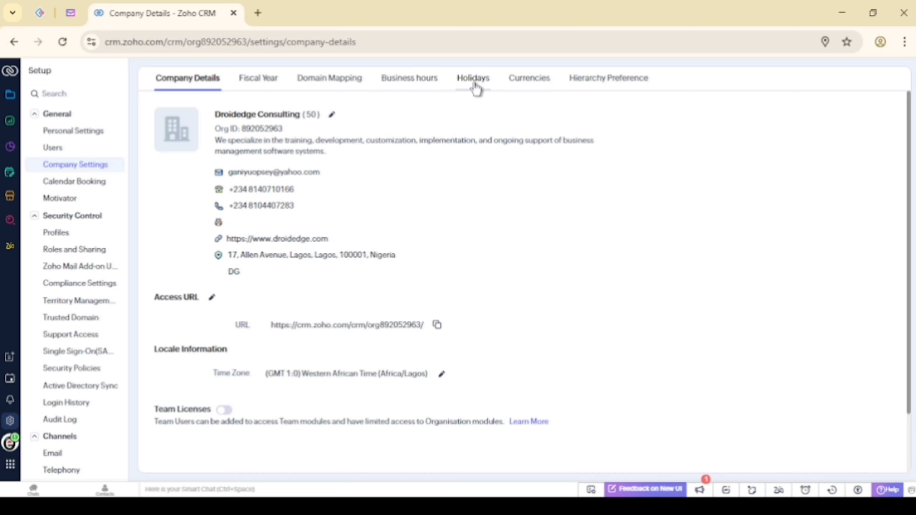
# Go through Personal Settings to the Users list showing the administrator's Nigeria locale
pyautogui.click(47, 134)
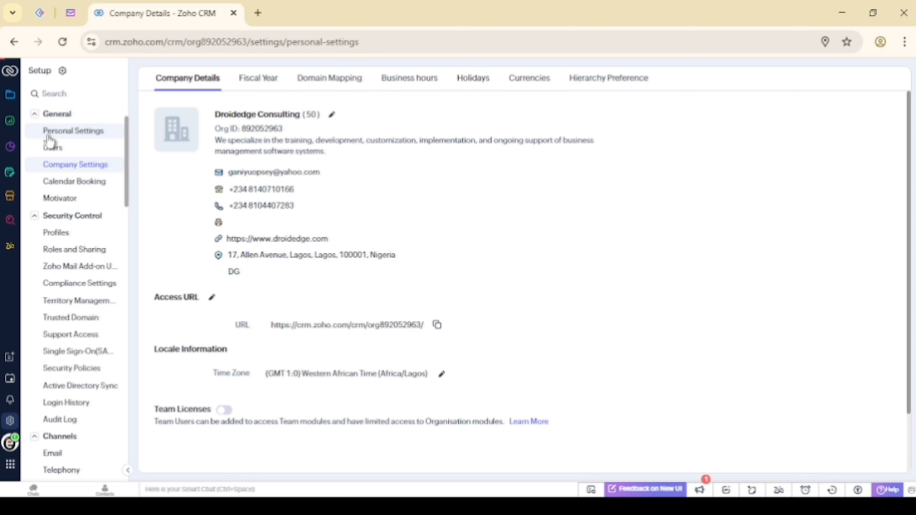
pyautogui.click(54, 148)
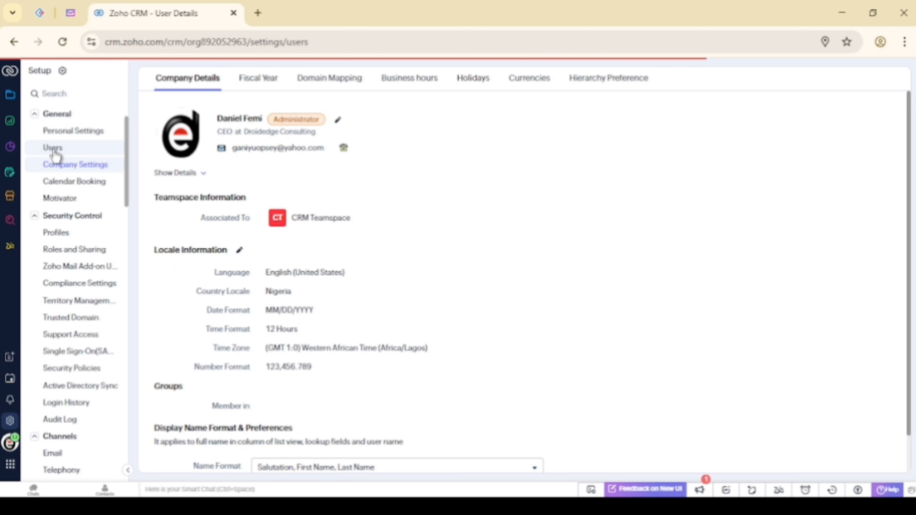